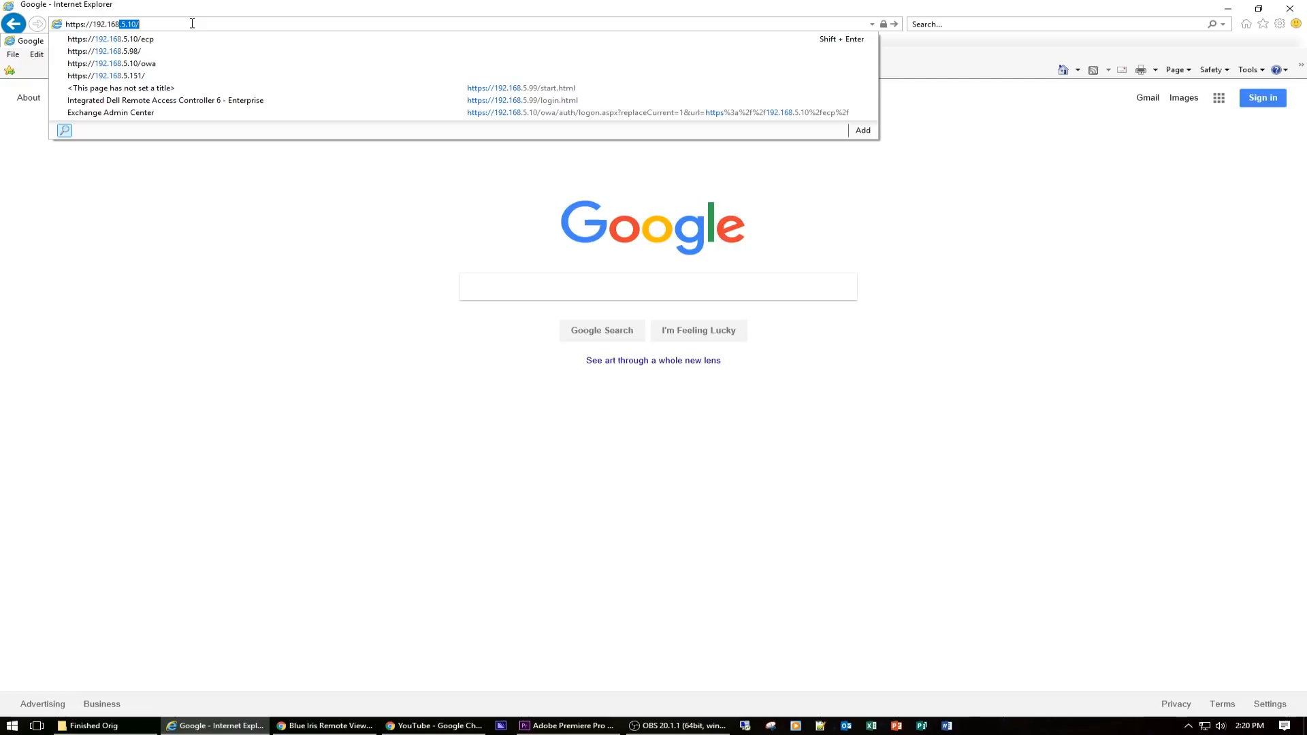
text(.10)
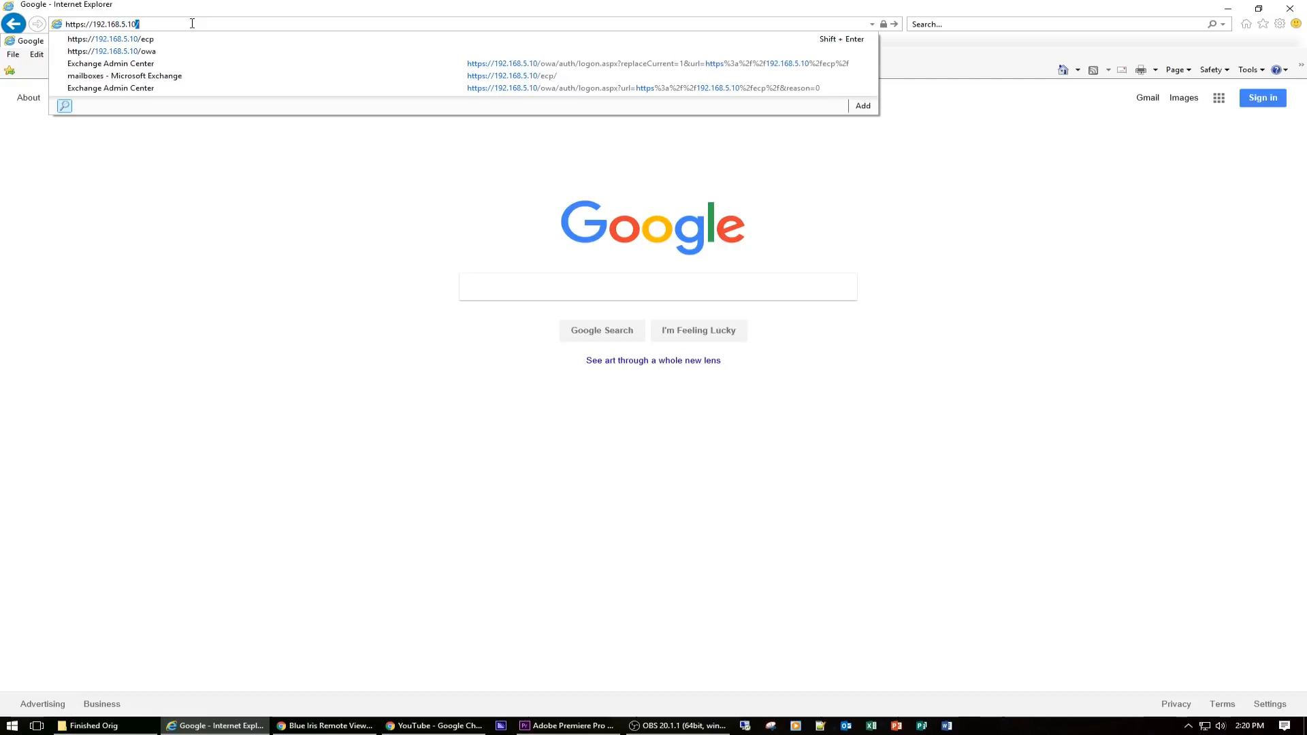
text(/)
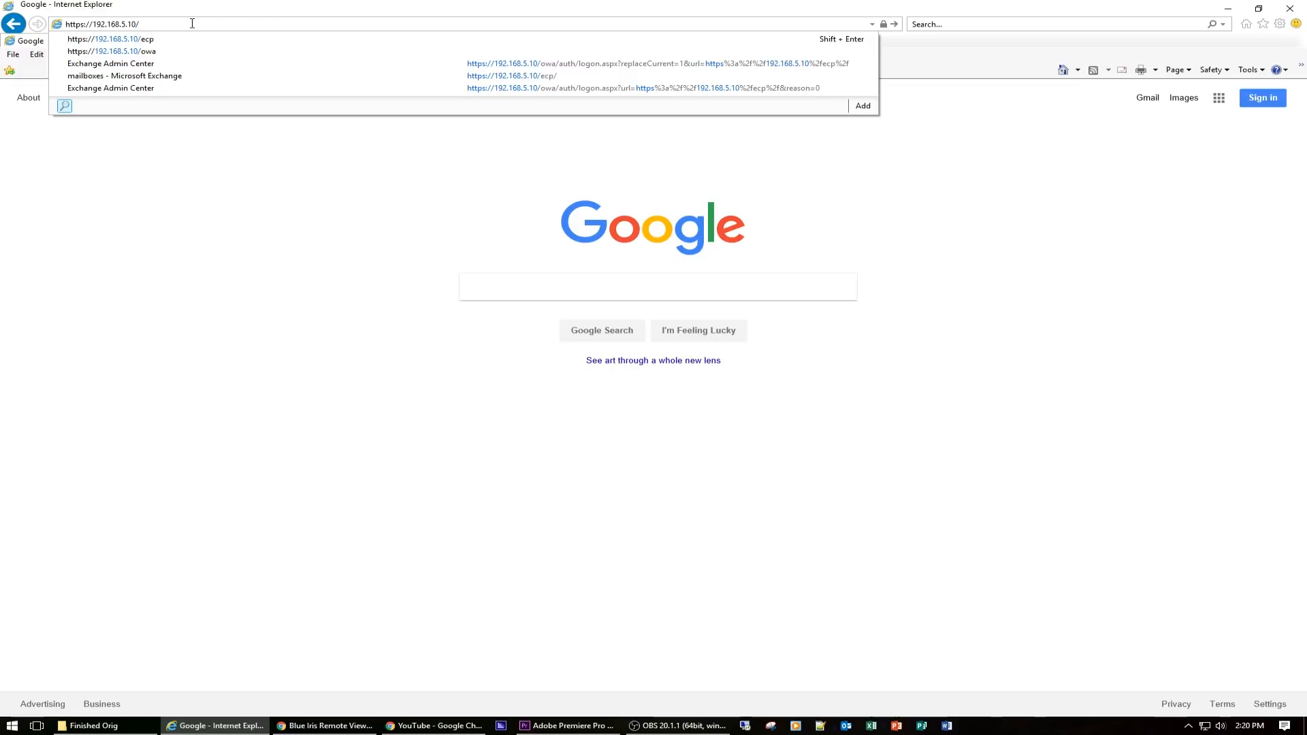
text(ecp)
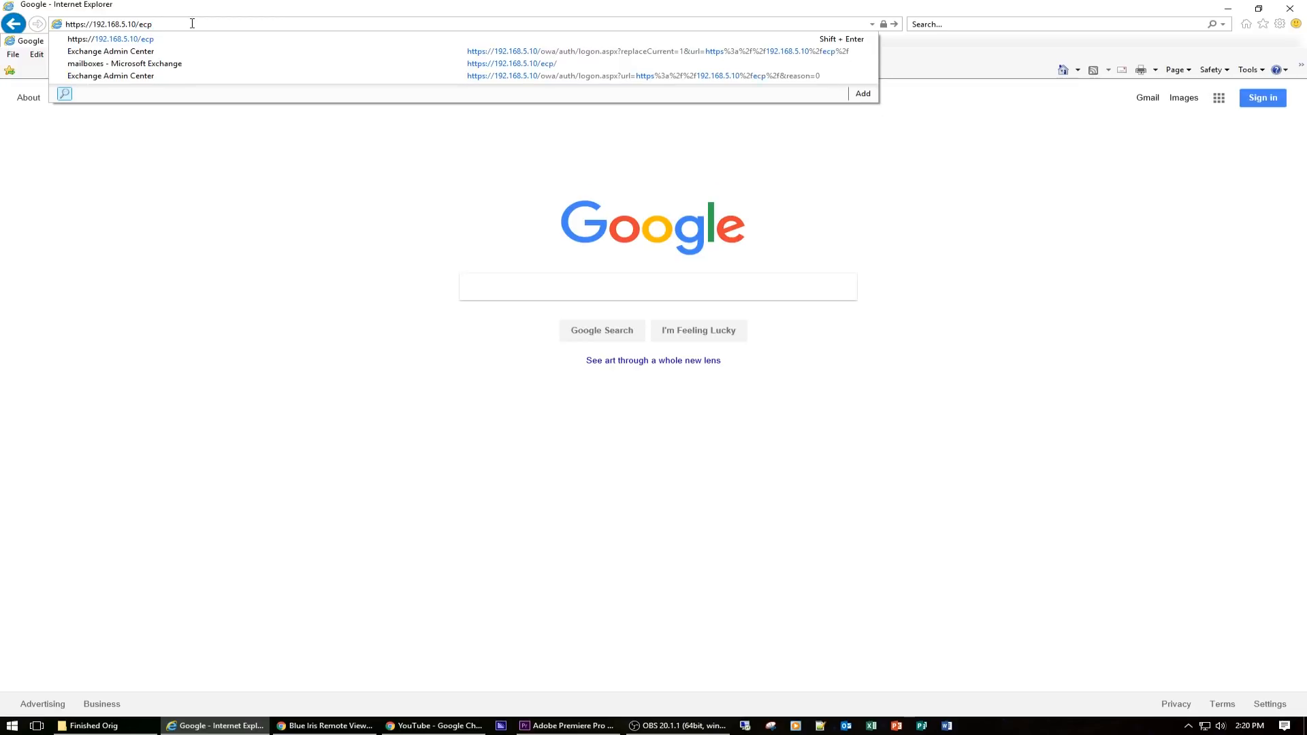
key(Return)
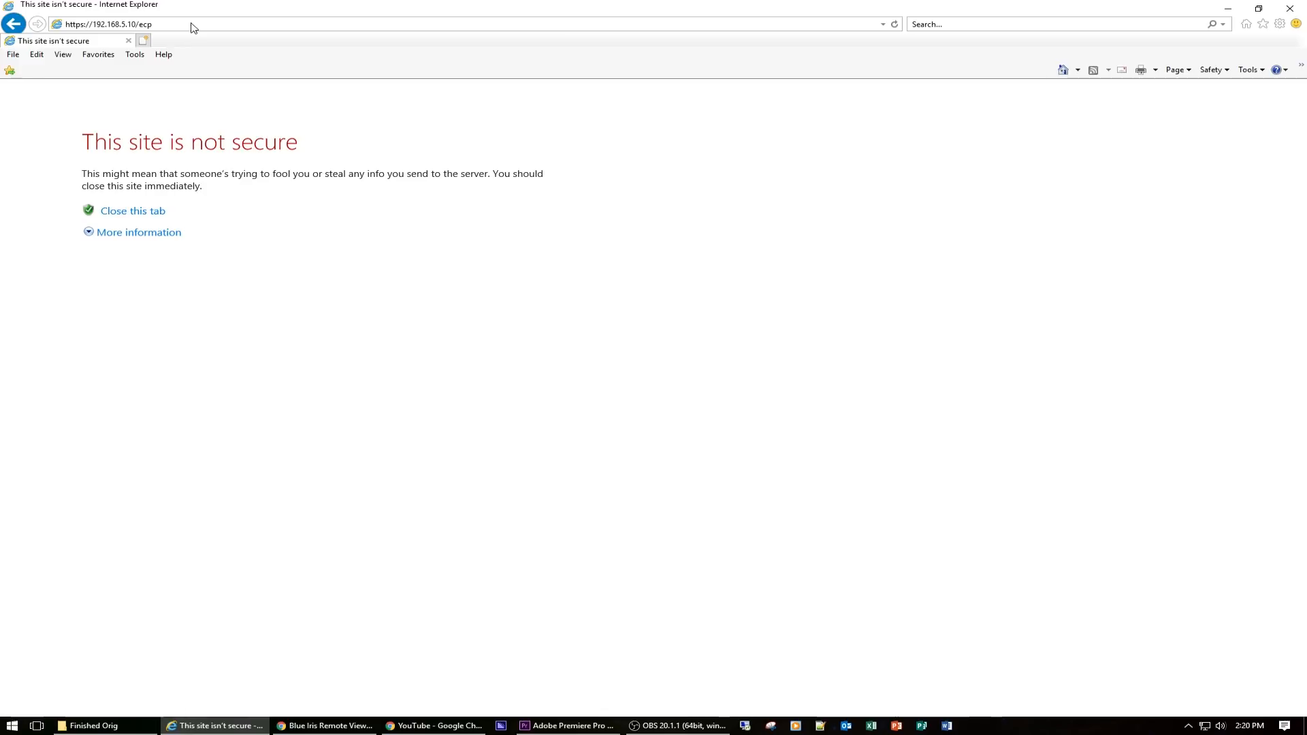
click(127, 238)
click(163, 320)
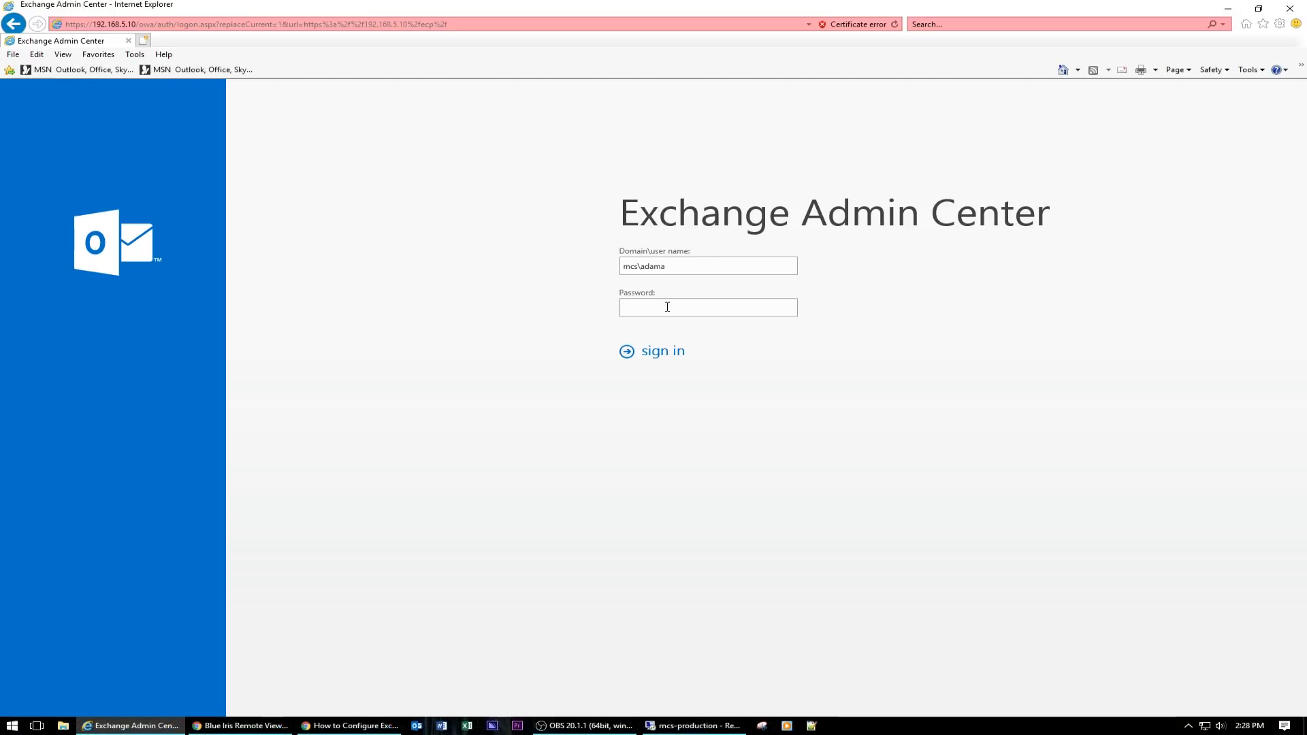
Enter the account password and sign in to the Exchange Admin Center
text(**)
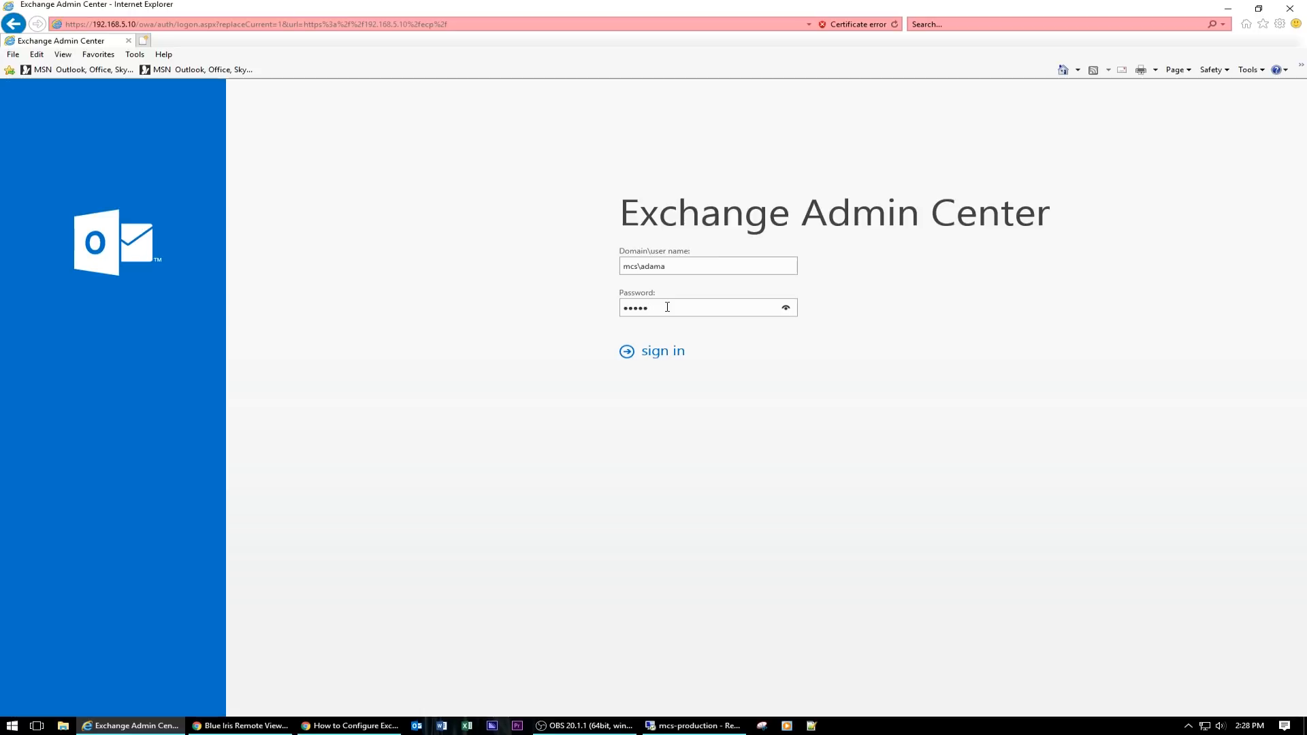
click(655, 358)
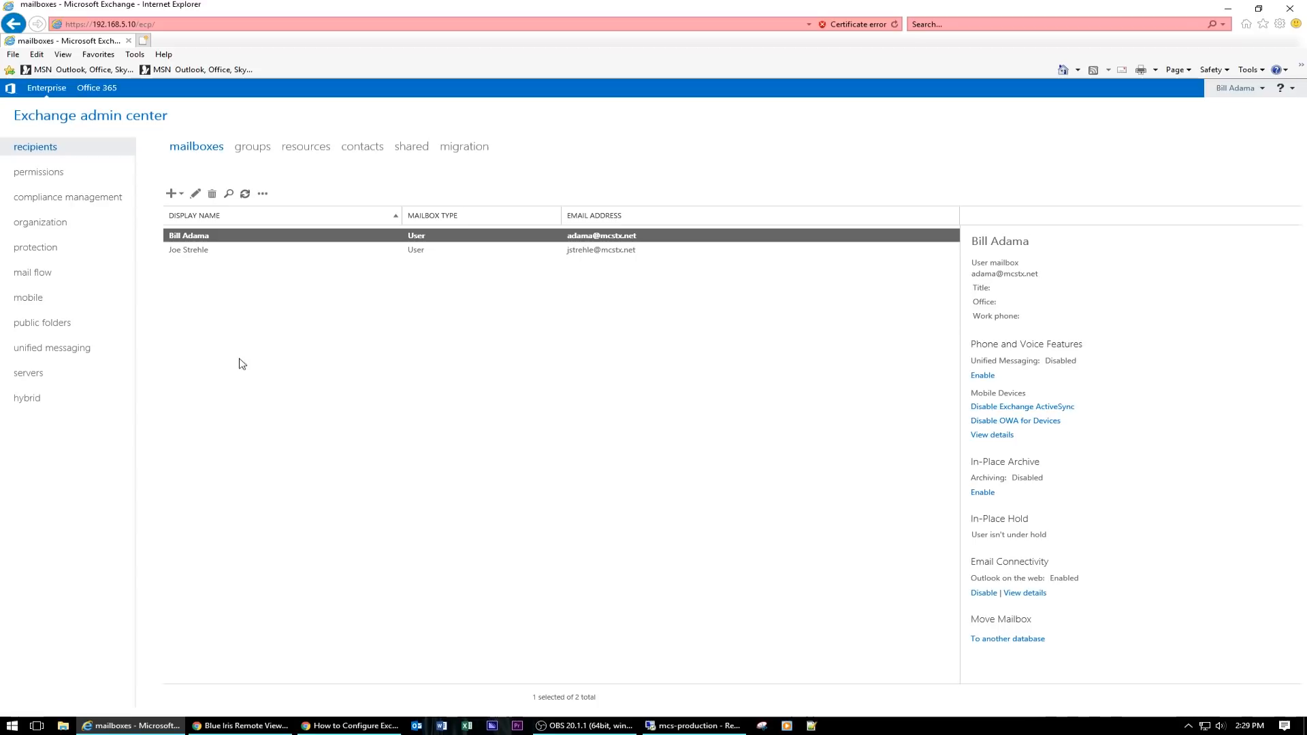
Start a new send connector in the mail flow settings, named SMTP Send Connector, with the type Internet
click(39, 275)
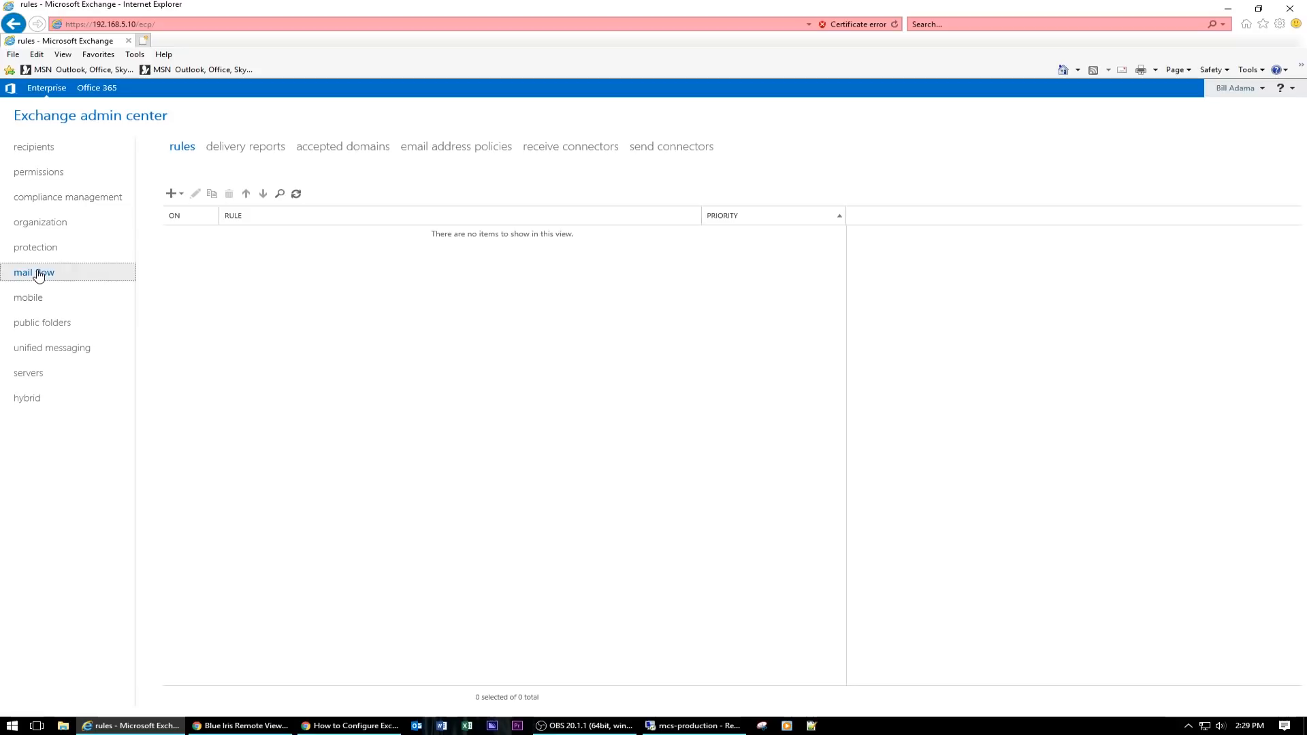
click(655, 155)
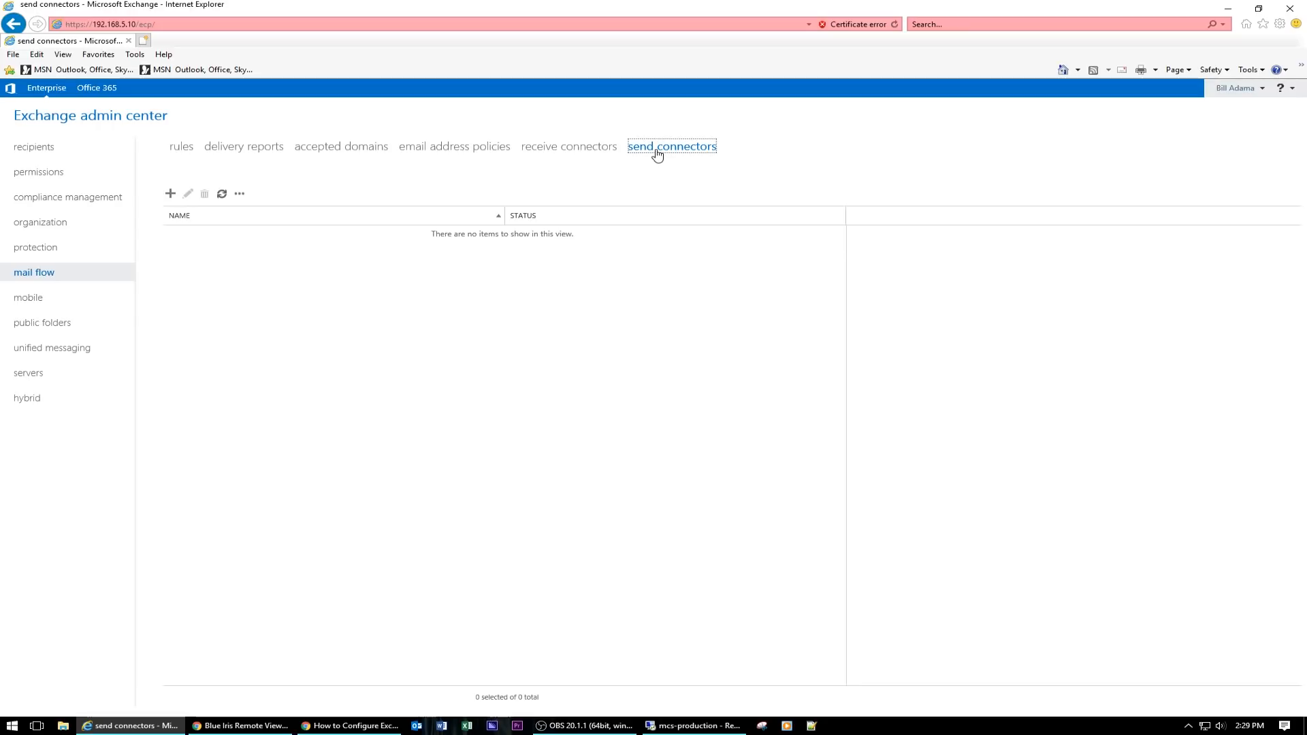
click(170, 196)
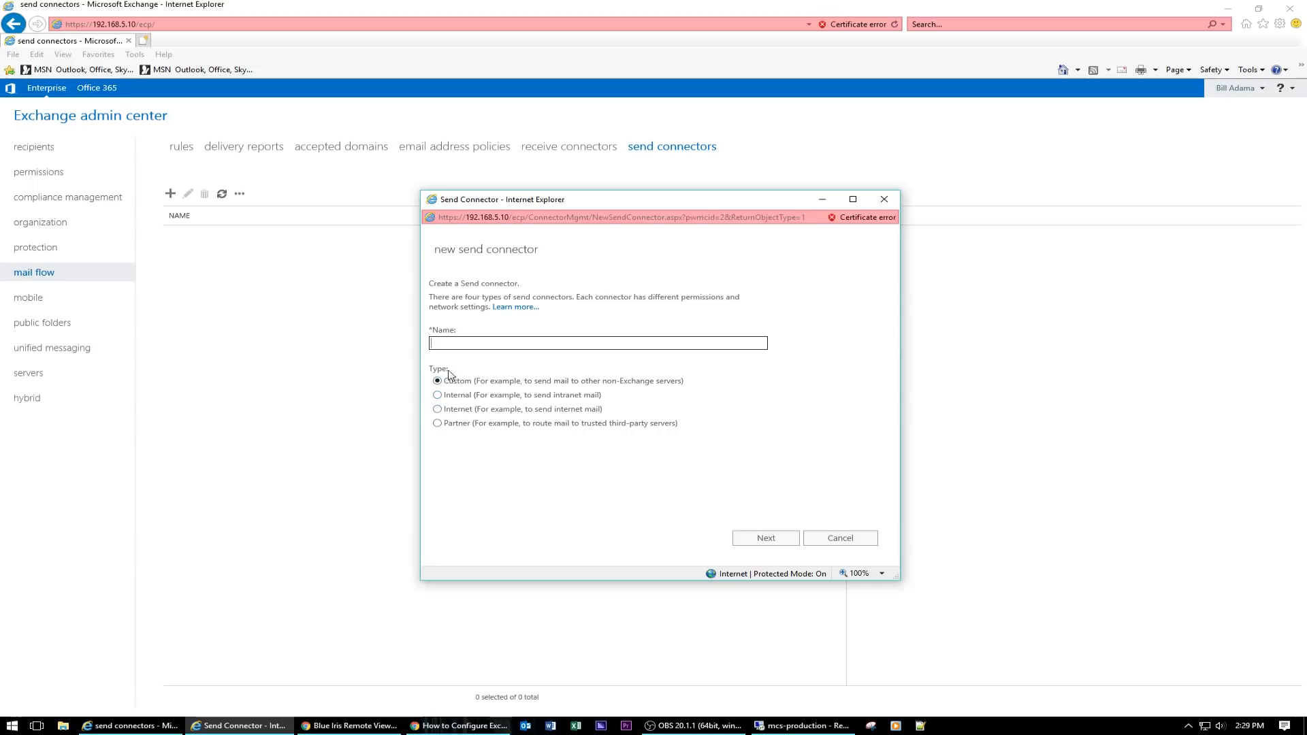
click(437, 410)
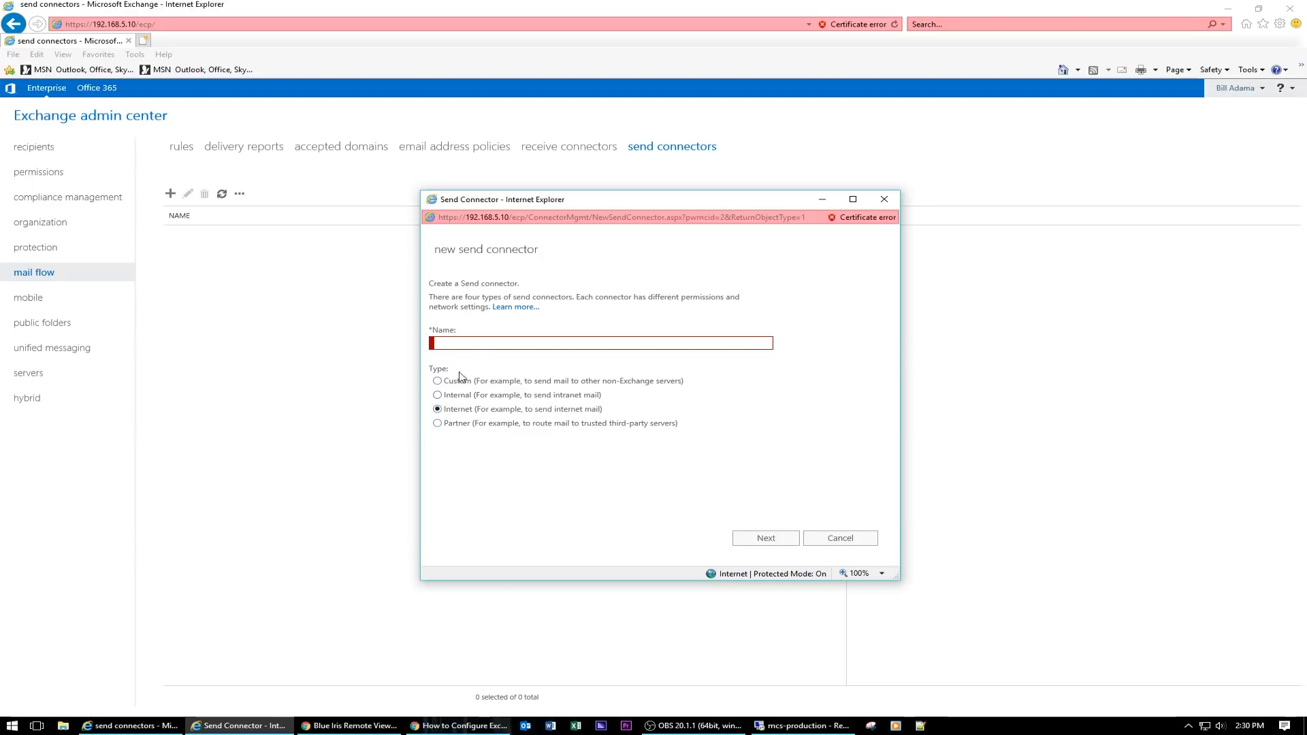
click(455, 343)
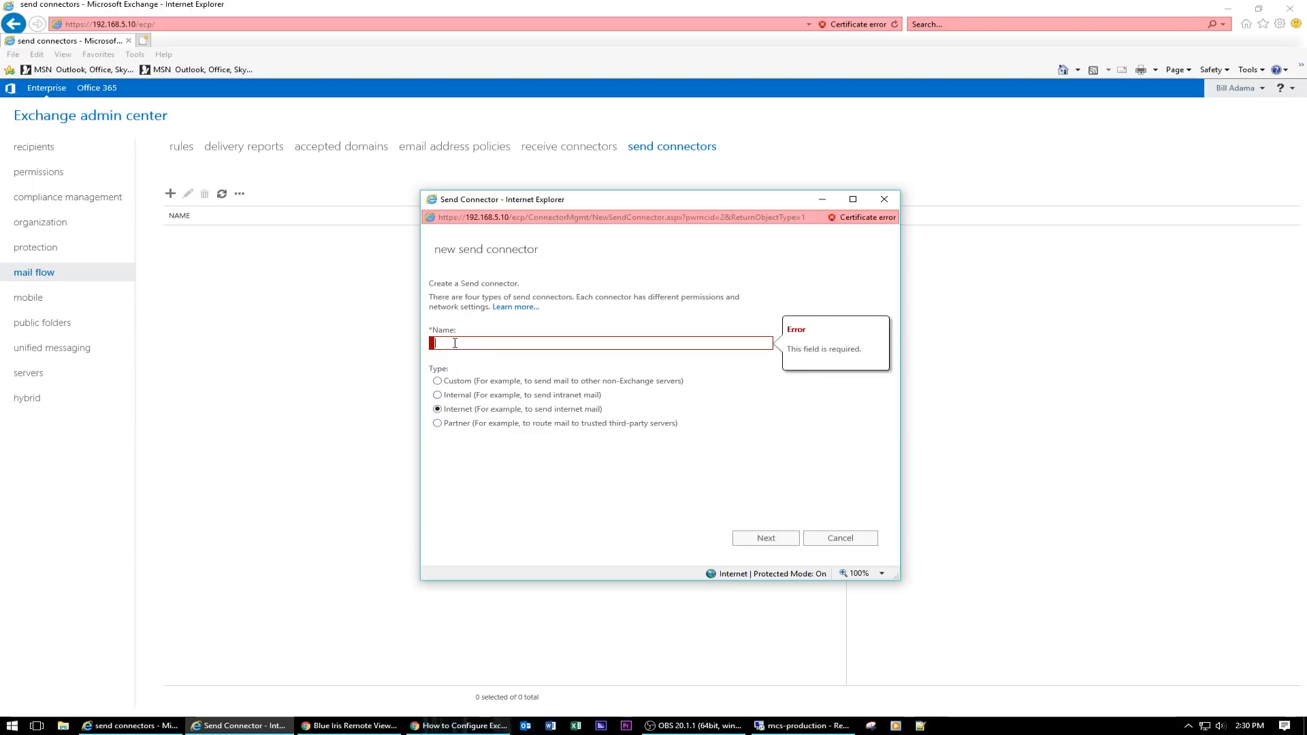
text(SM)
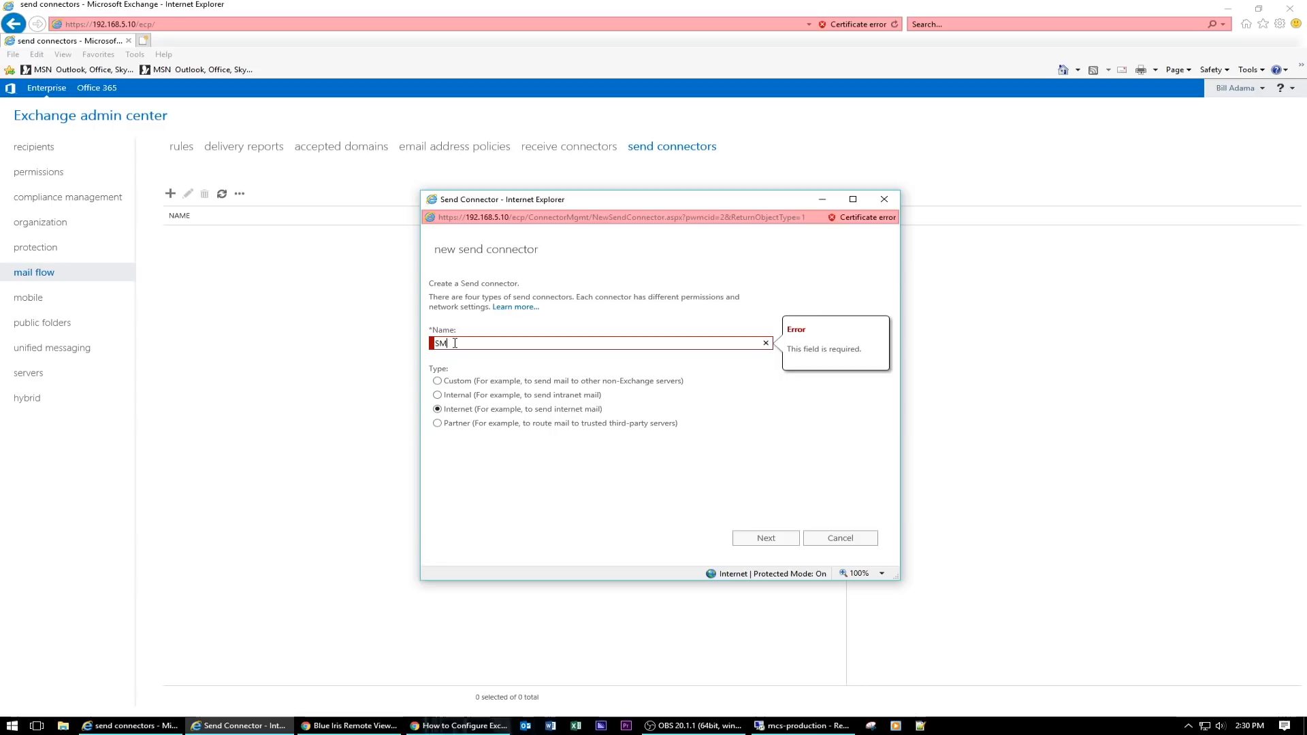
text(TP Send Connector)
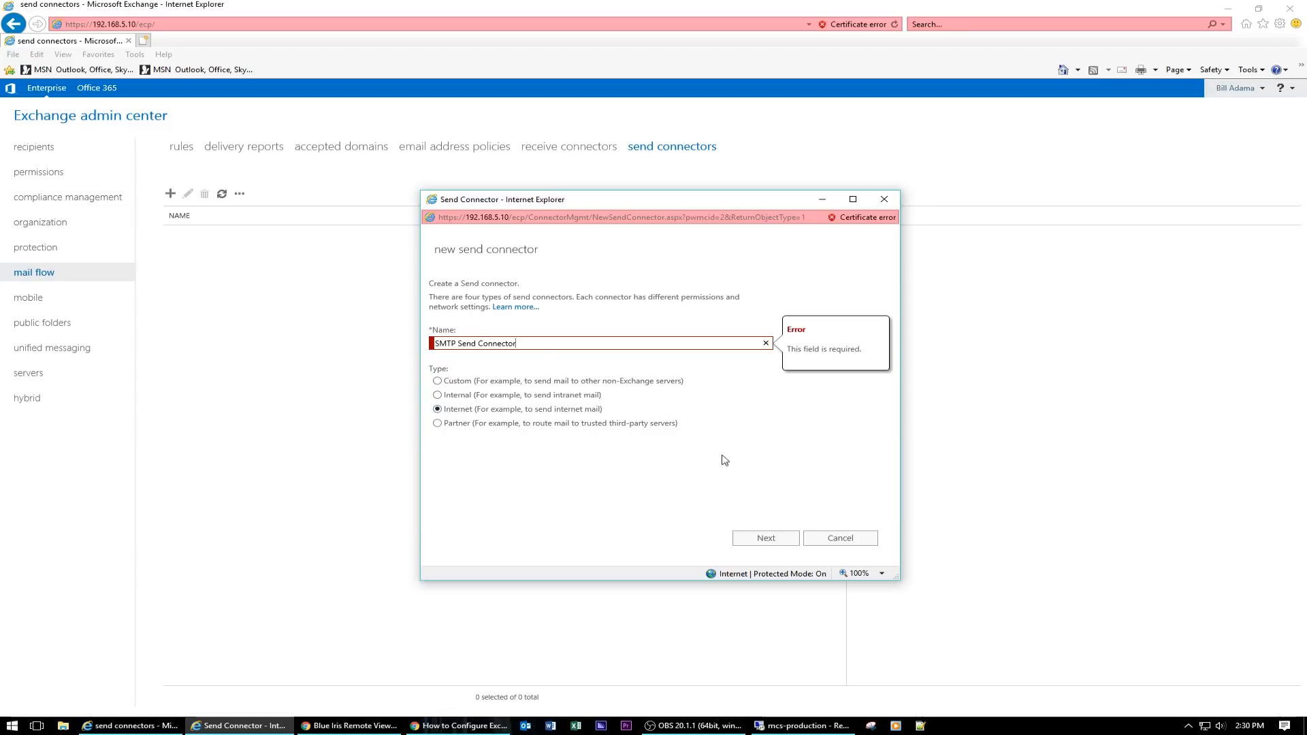
click(764, 538)
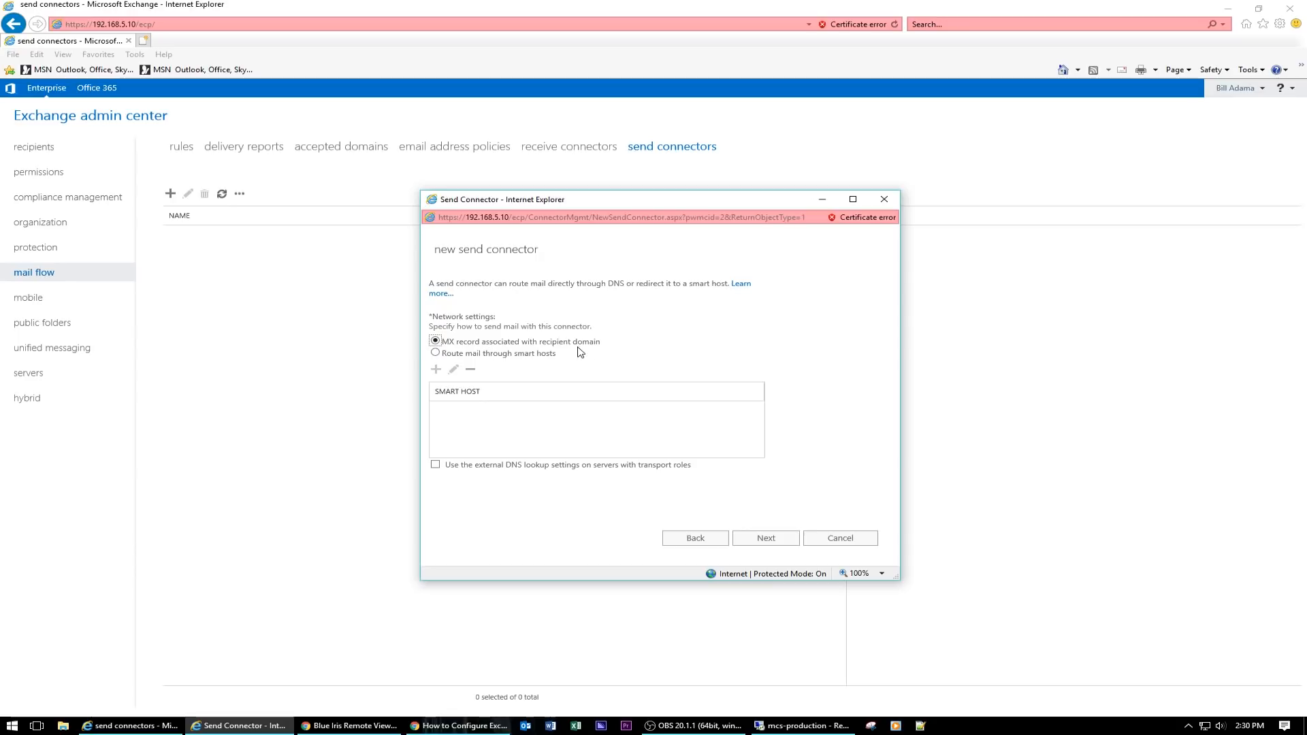
Keep MX record routing for the connector and add an SMTP address space with the FQDN * and cost 1
click(776, 545)
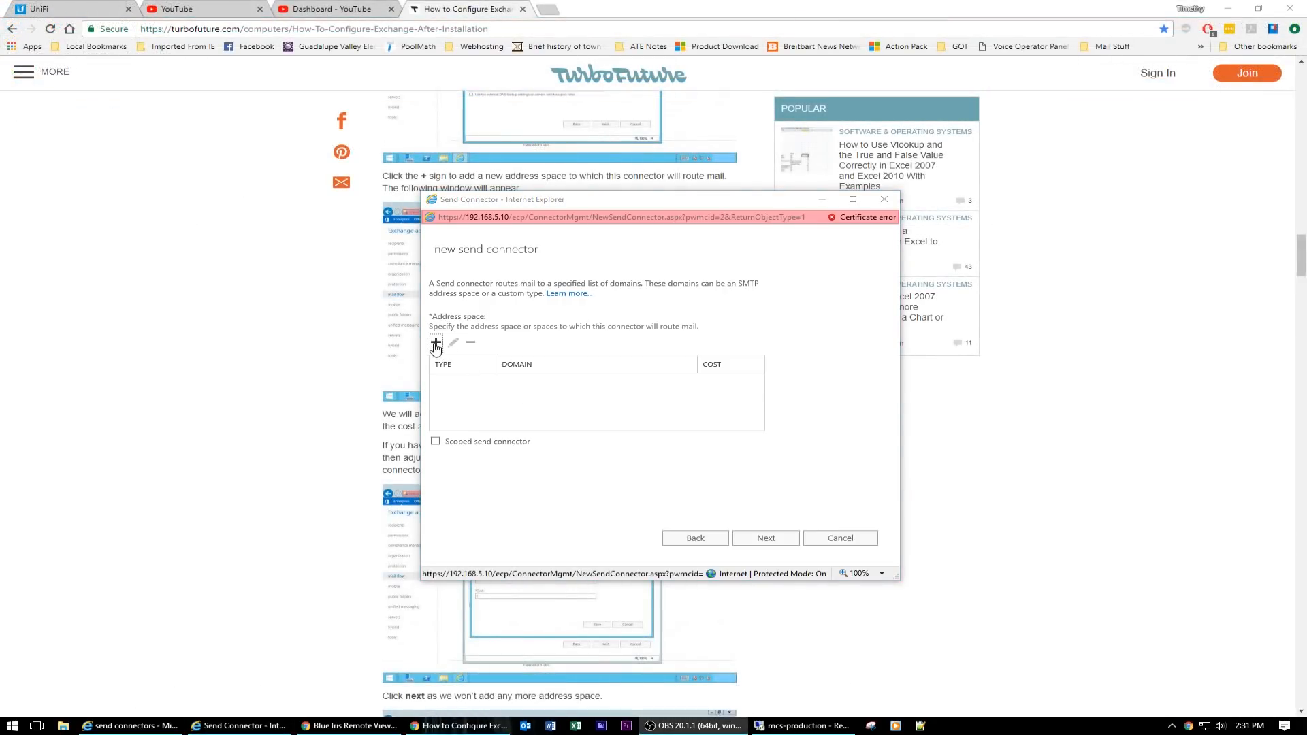
click(436, 343)
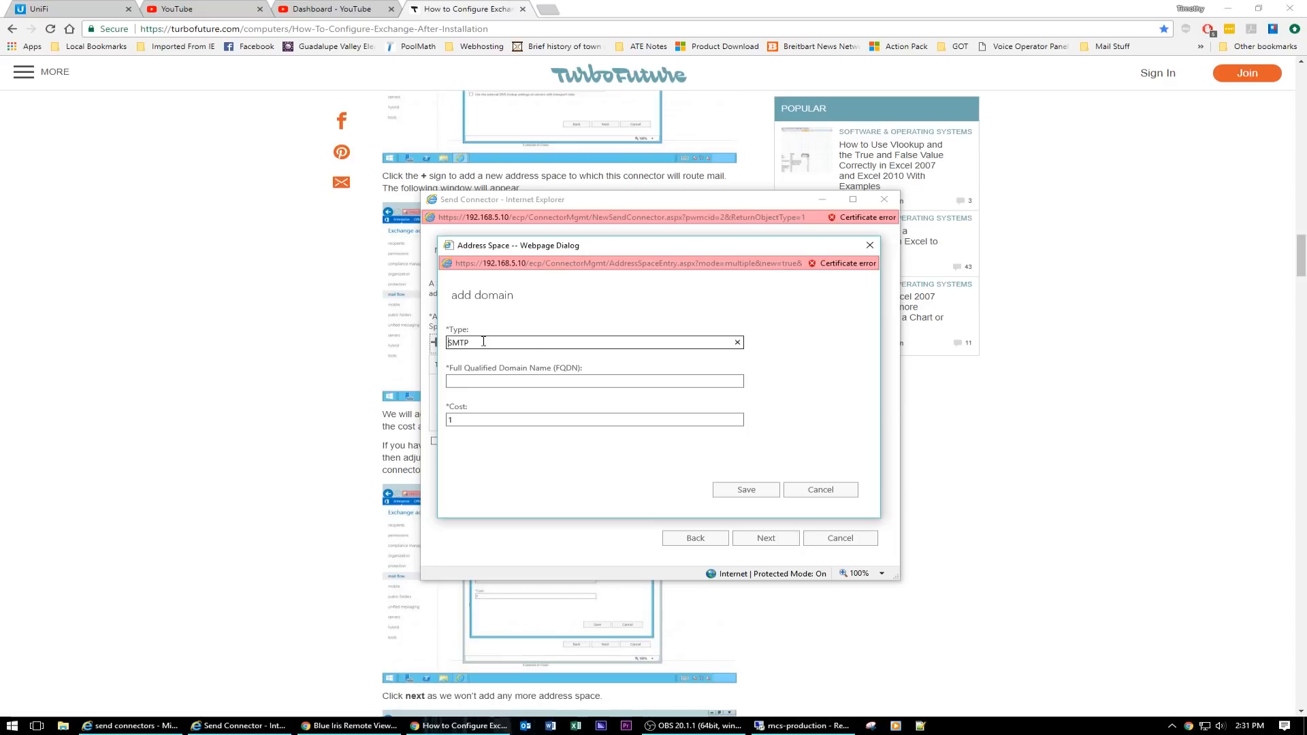
click(476, 382)
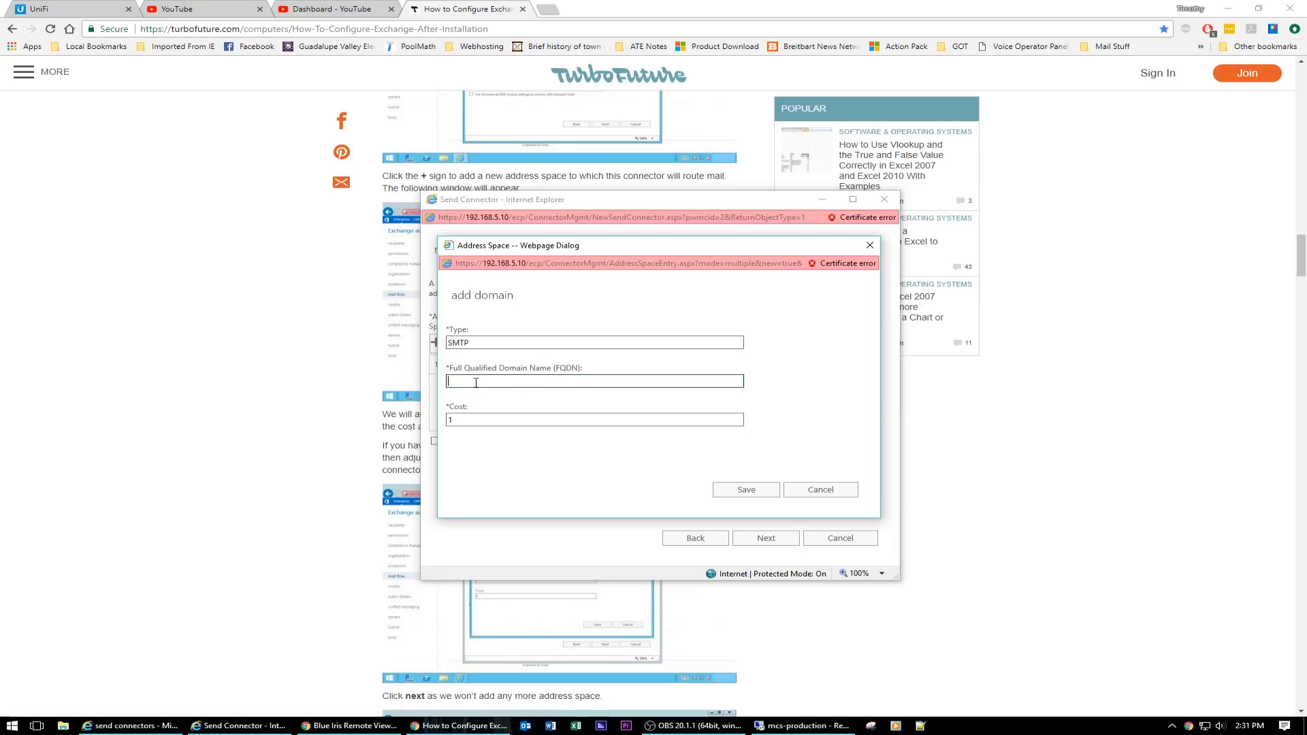
text(*)
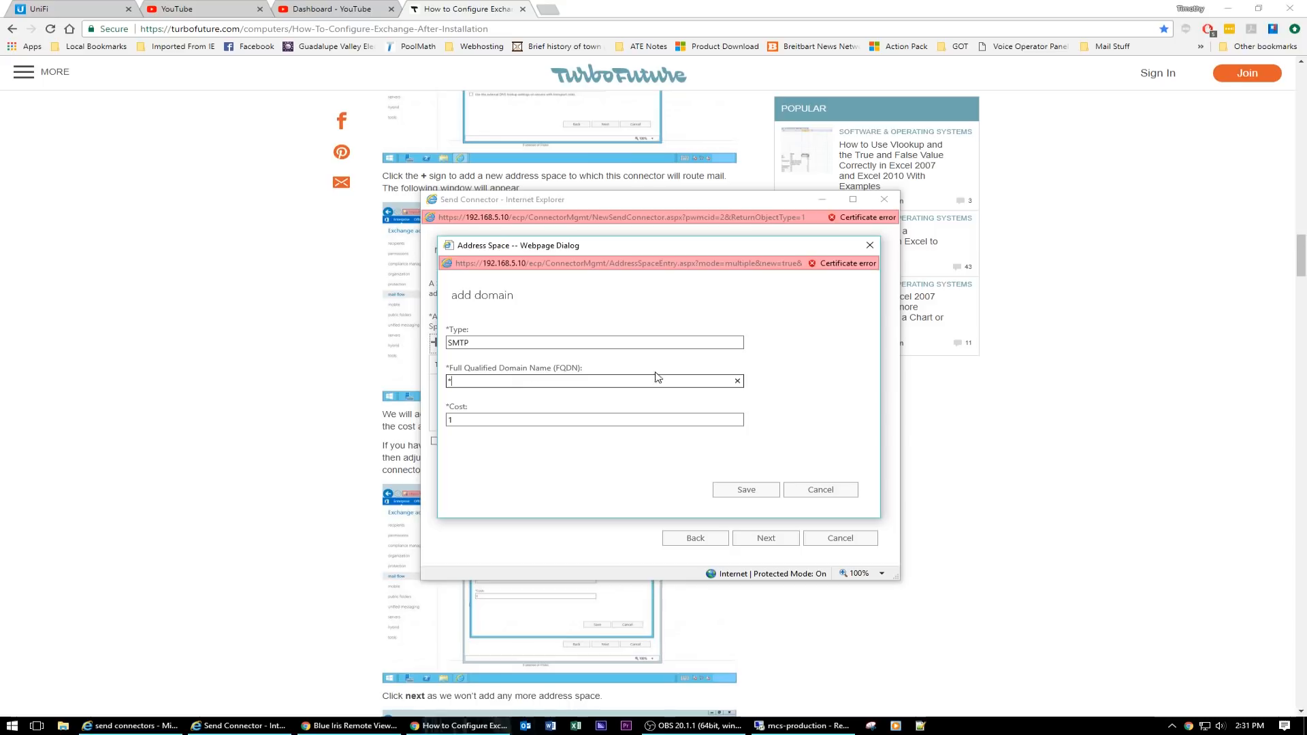
click(748, 490)
click(777, 540)
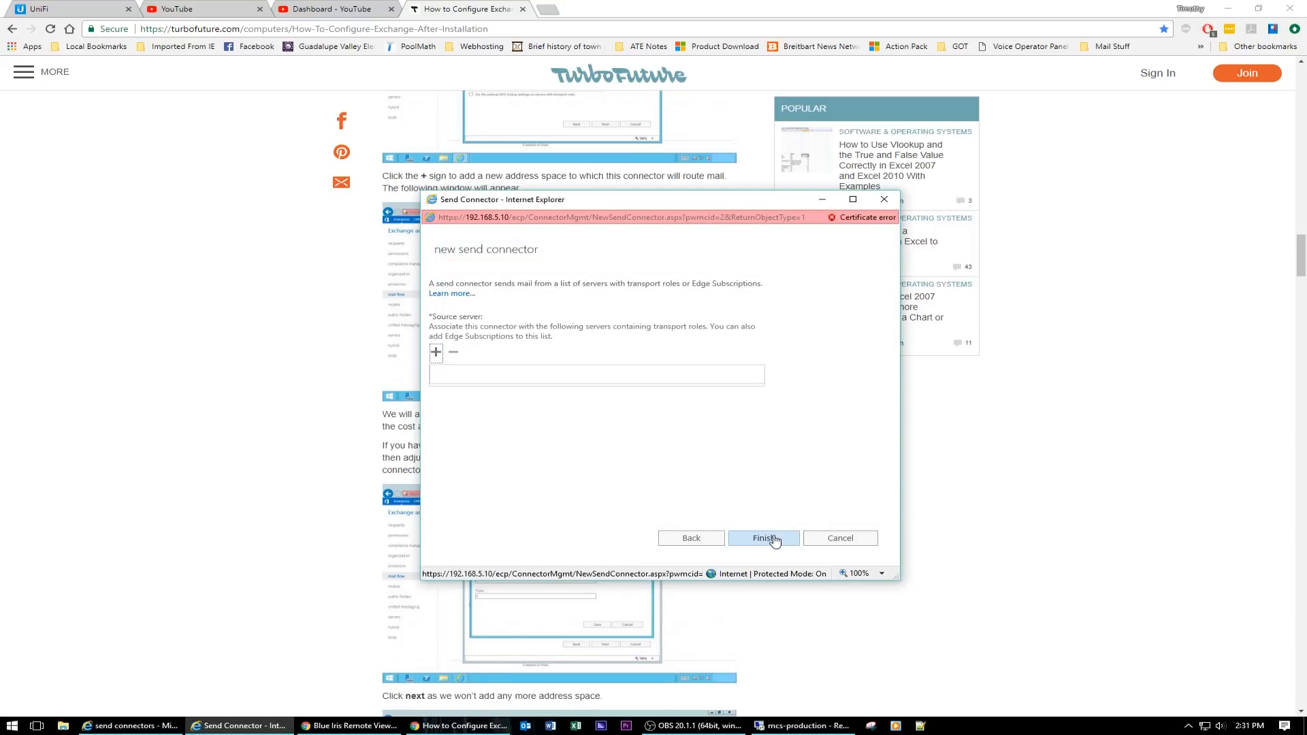
Add MCS-EXCH16 as the source server and finish creating the send connector
scroll(766, 468, down, 1)
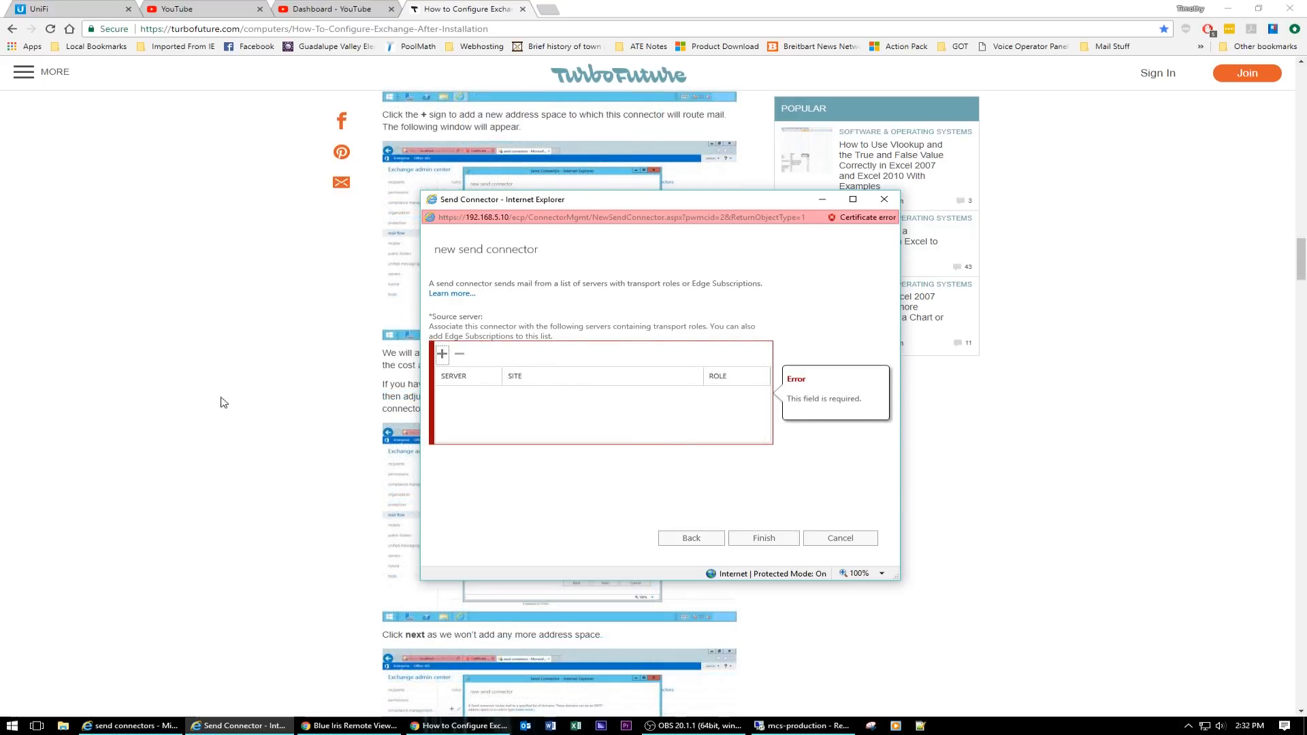
click(442, 354)
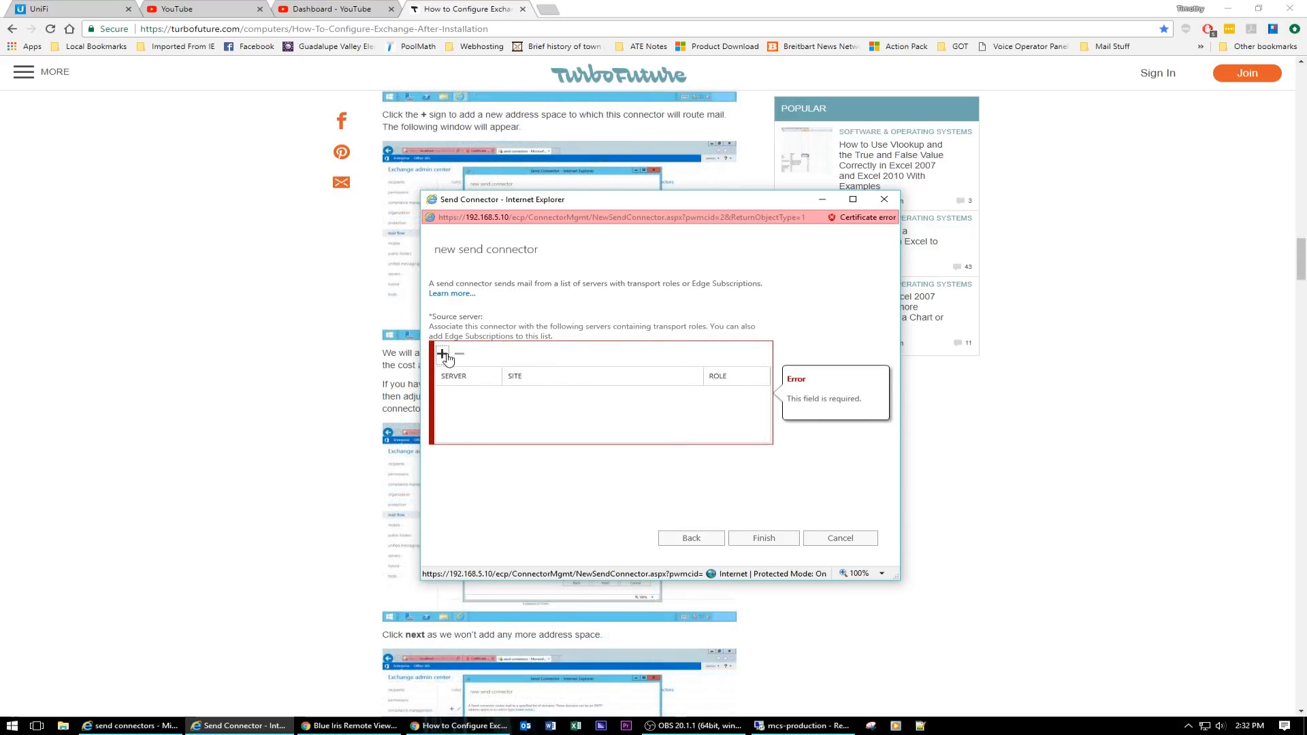
click(500, 493)
click(759, 521)
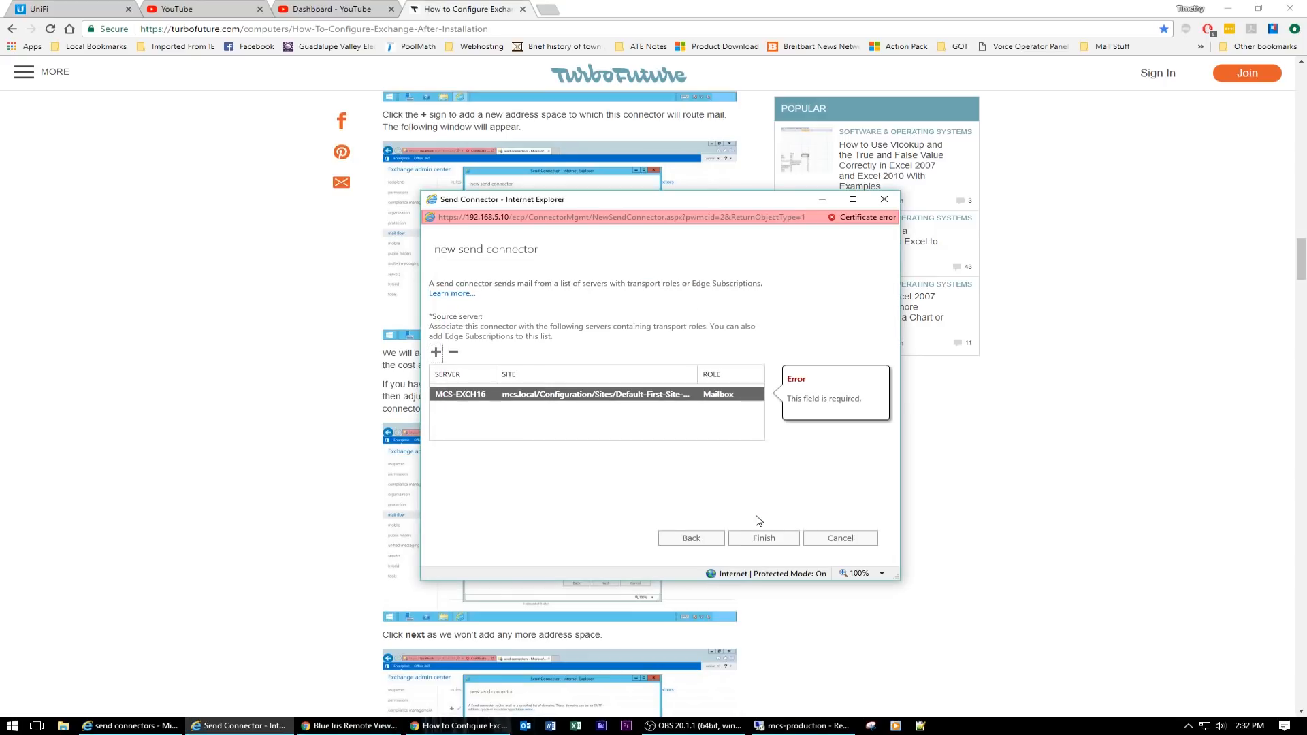
click(765, 539)
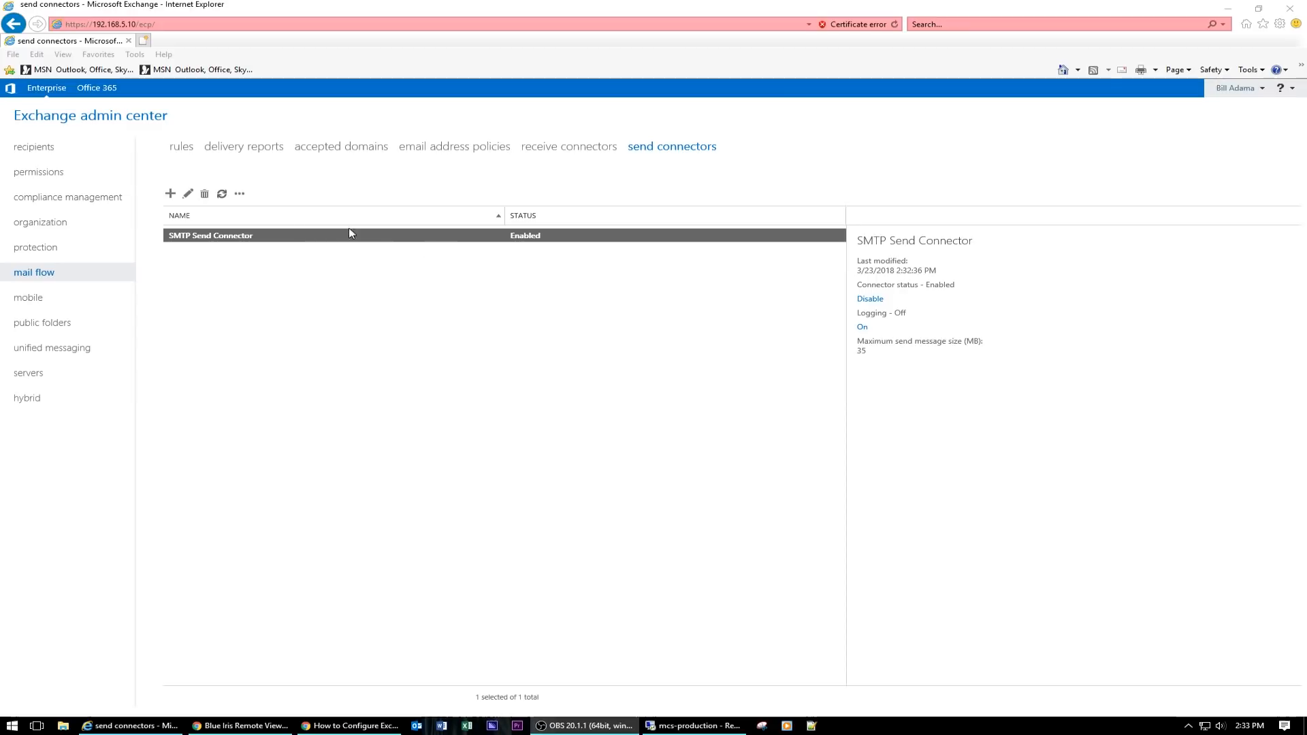
Review the general, delivery and scoping settings of SMTP Send Connector, and close it without saving
click(189, 195)
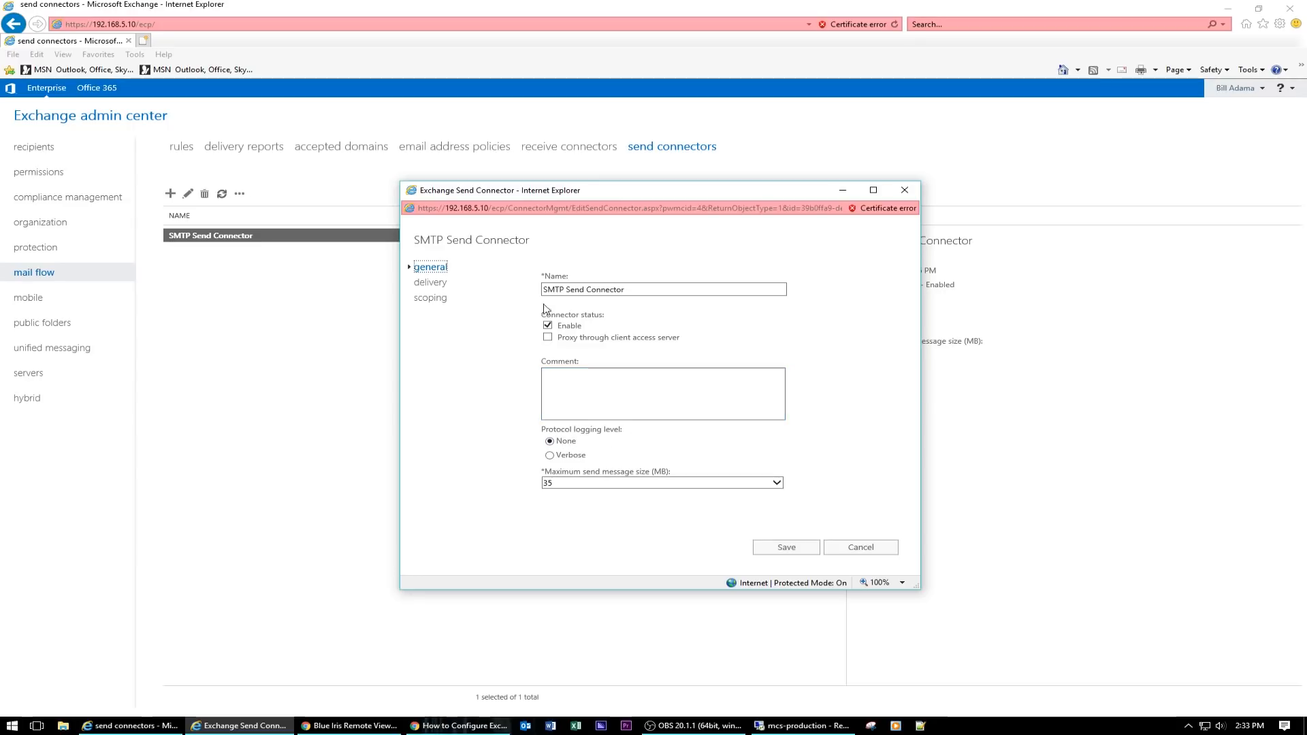
click(429, 287)
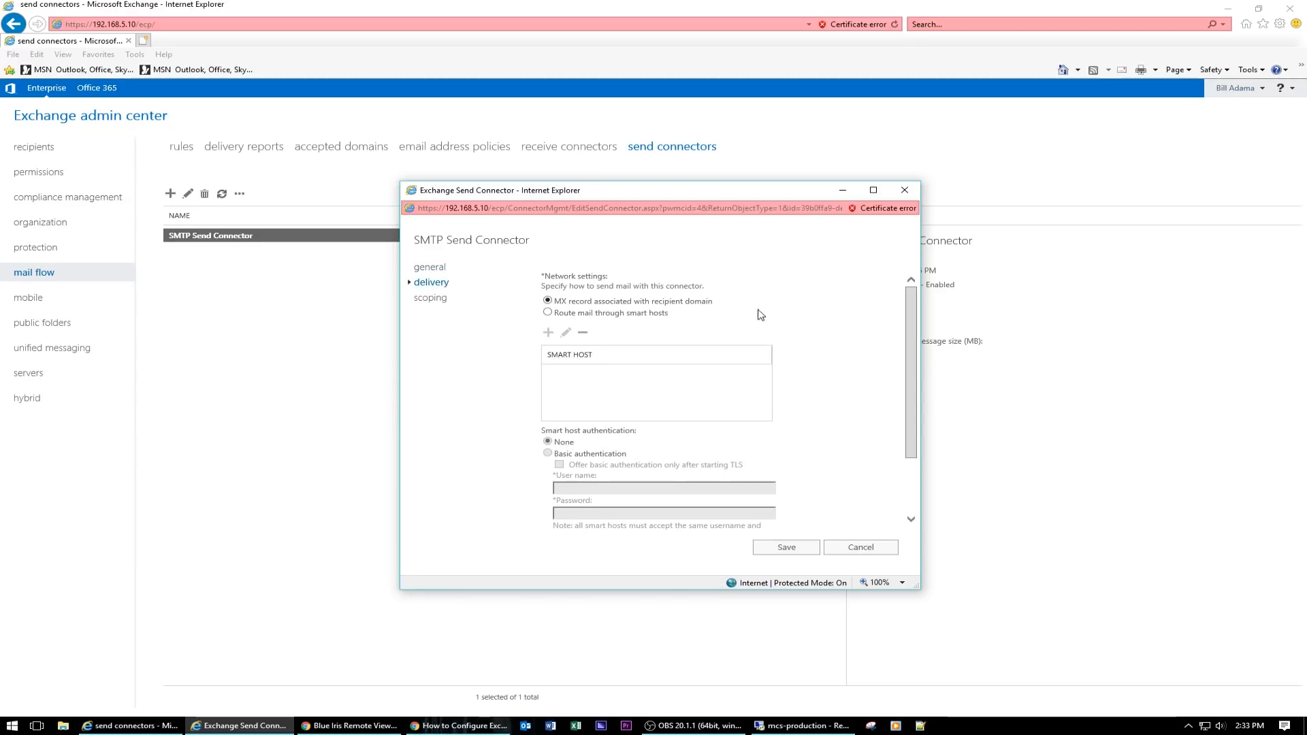
scroll(854, 328, down, 2)
scroll(855, 328, up, 2)
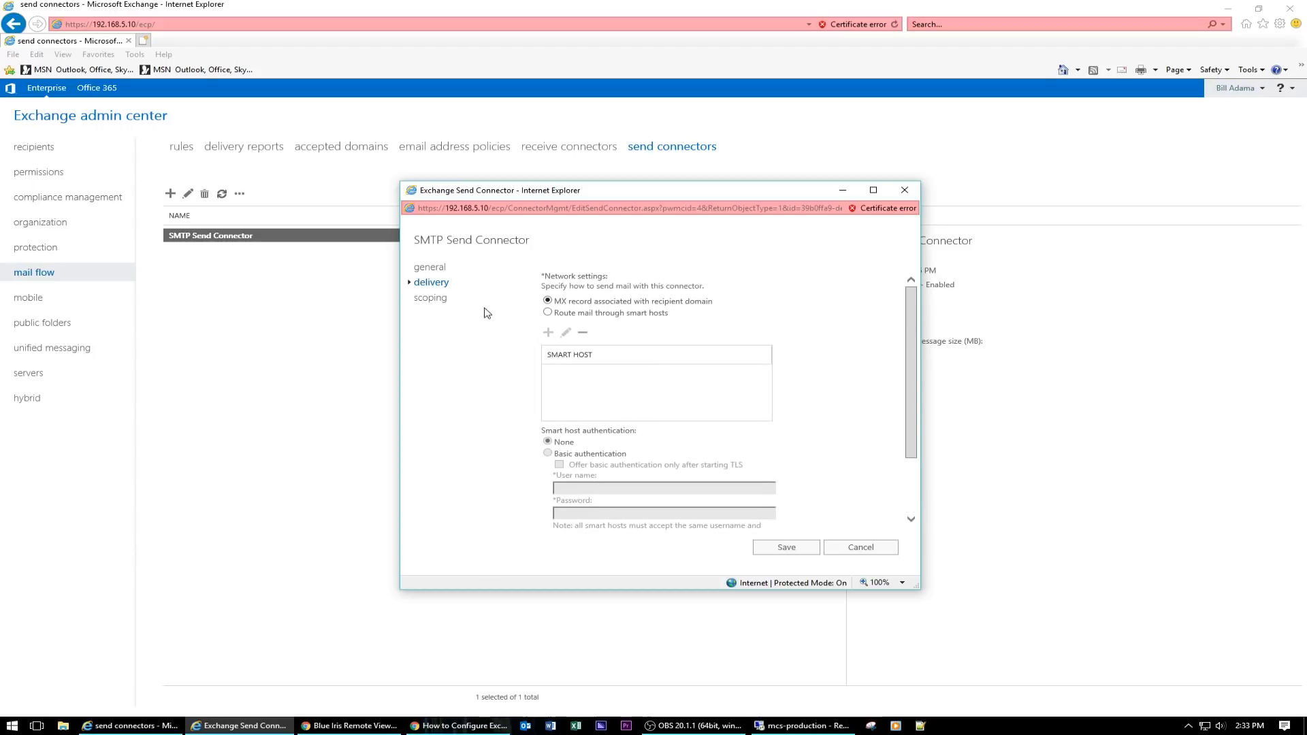
click(428, 298)
scroll(851, 371, down, 1)
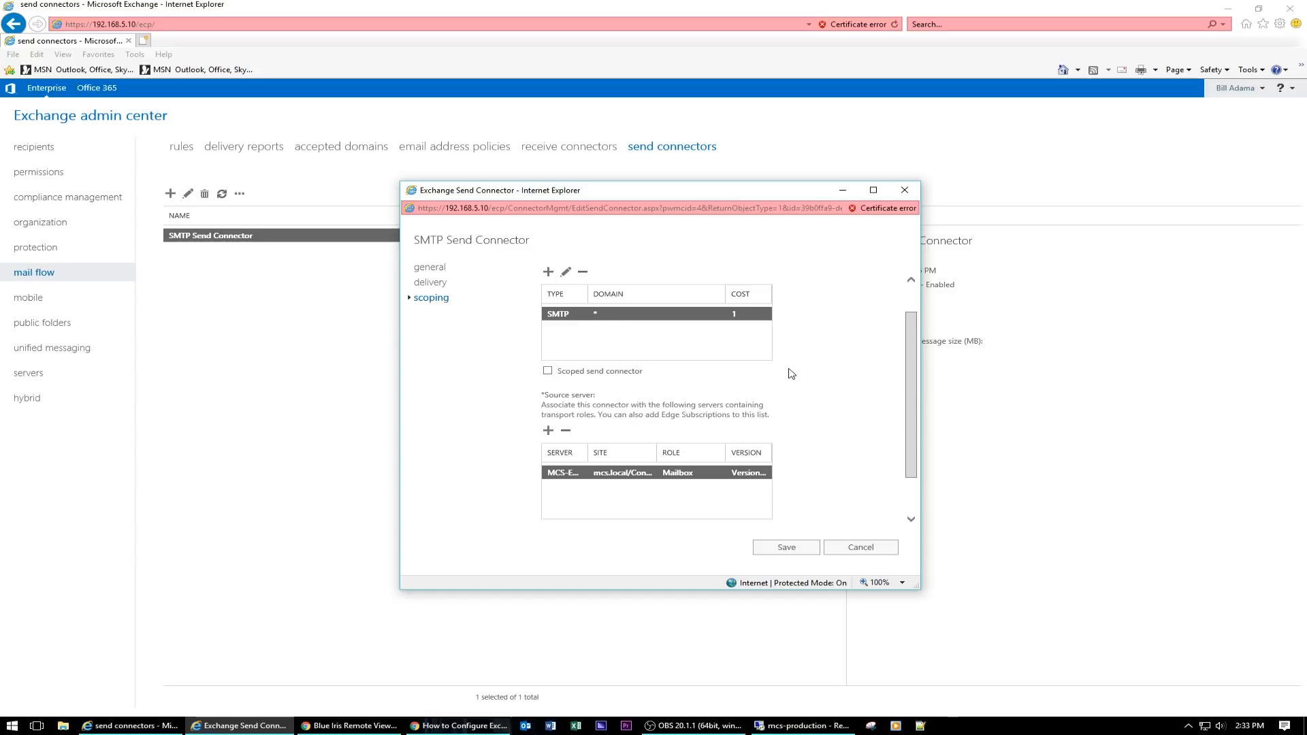
scroll(770, 373, down, 2)
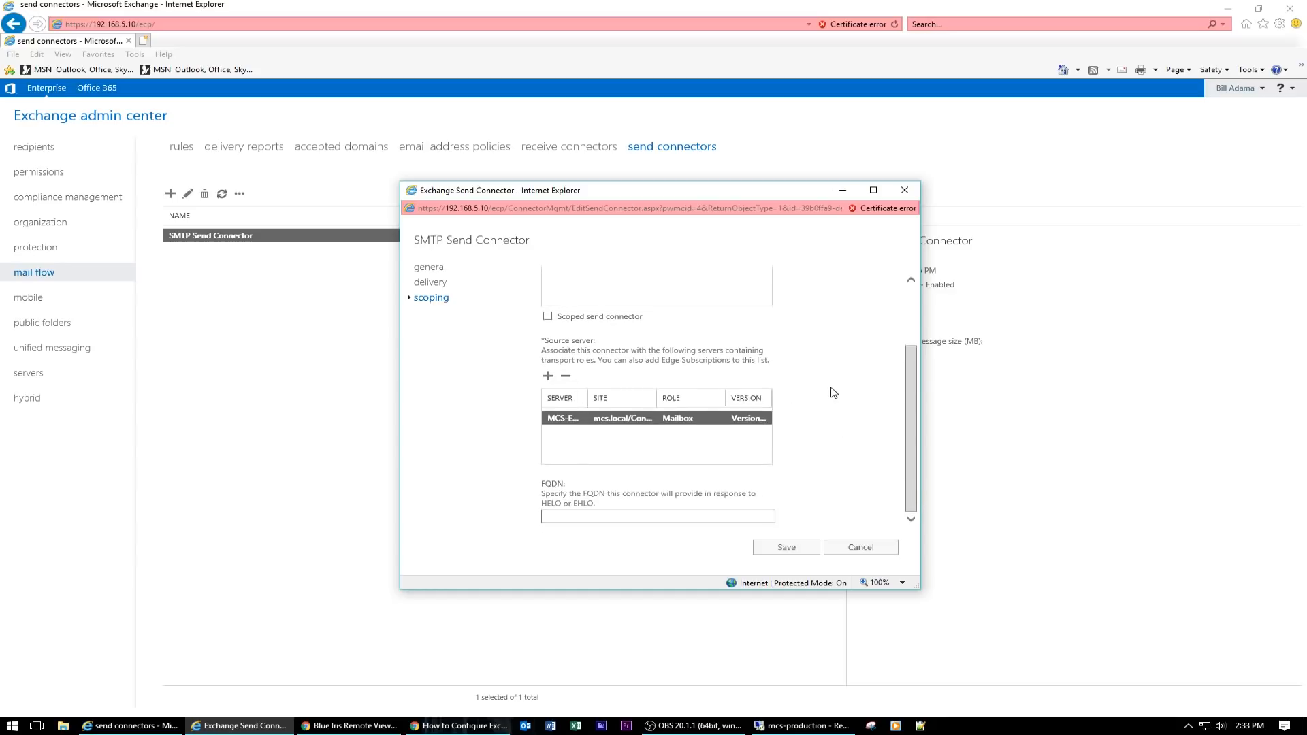
scroll(834, 392, up, 3)
scroll(833, 392, down, 3)
scroll(858, 345, up, 2)
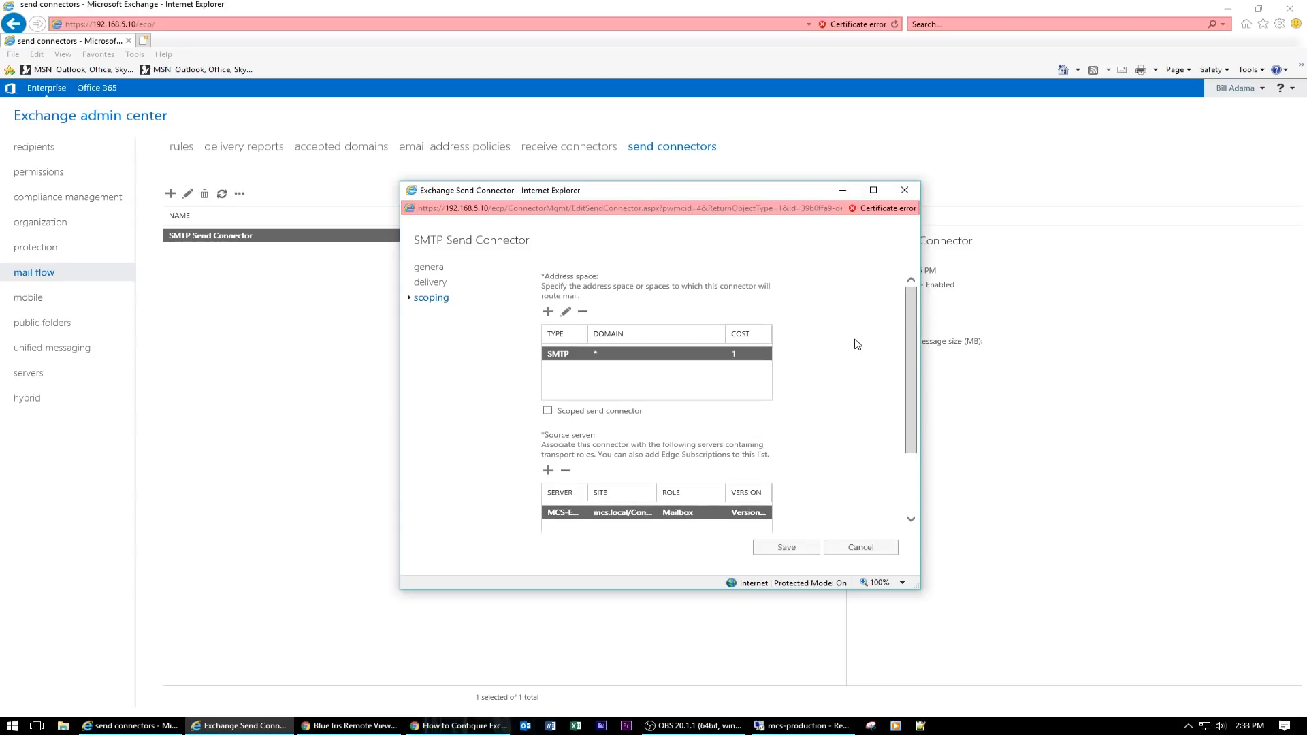
click(870, 544)
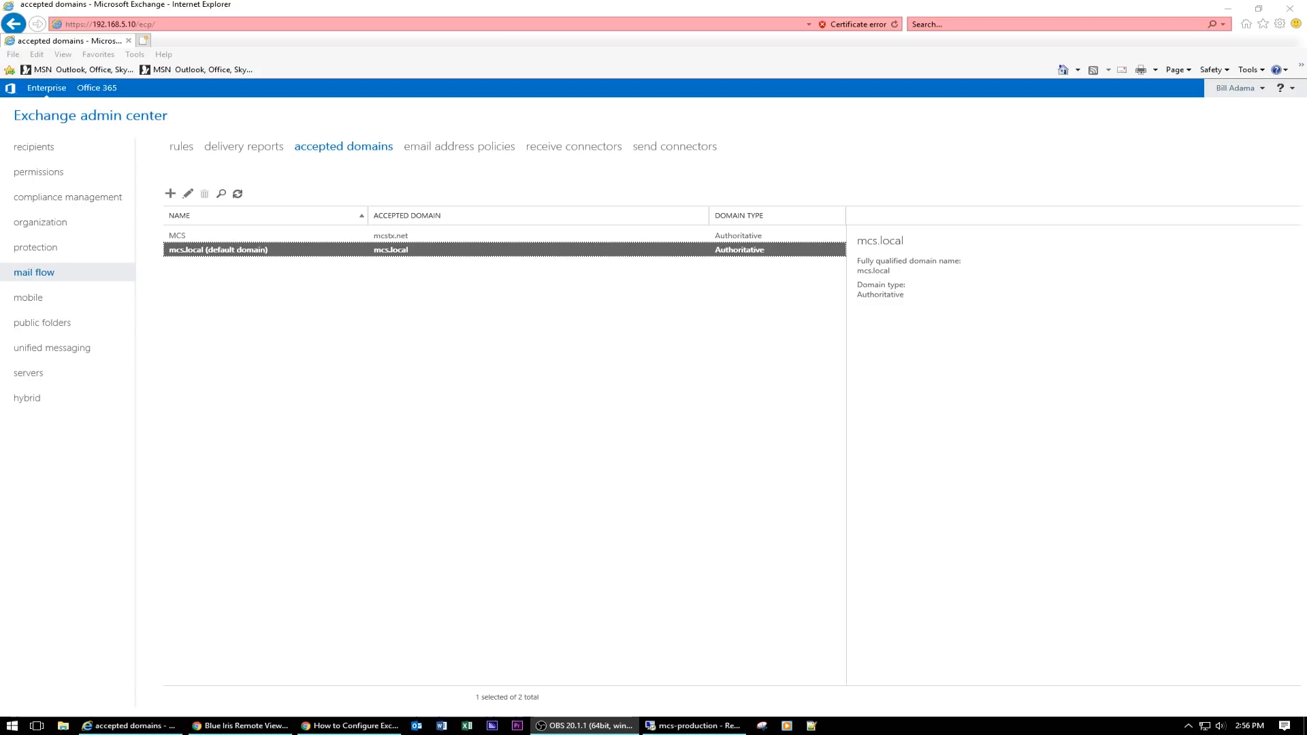
Edit the MCS accepted domain (mcstx.net), make it the default domain, and save the change
click(436, 237)
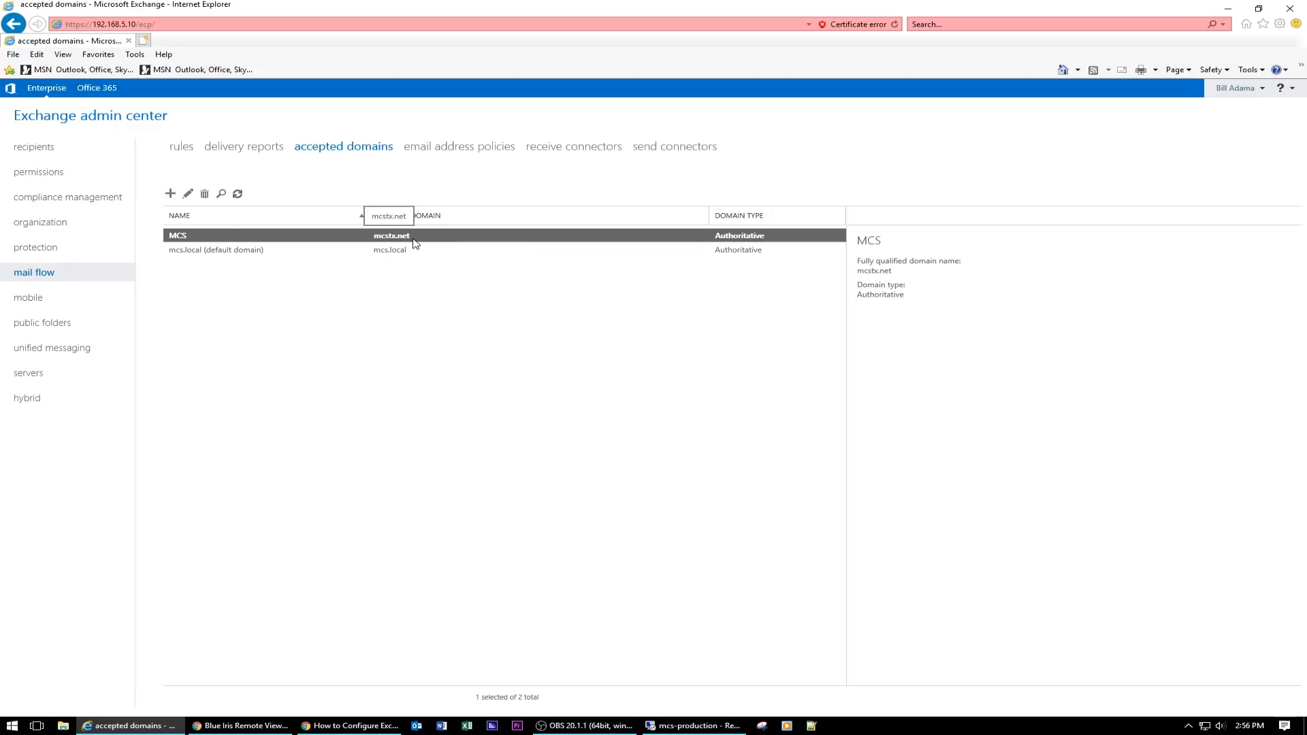
click(187, 195)
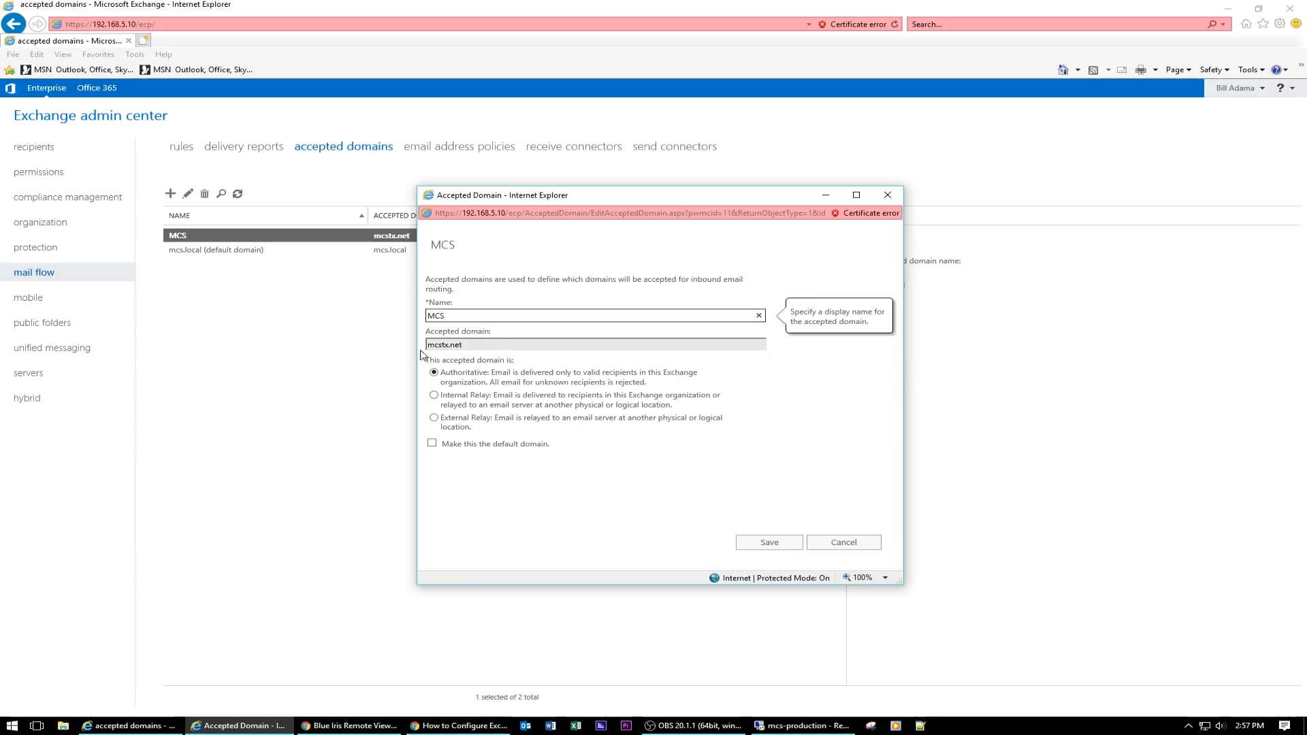
click(497, 349)
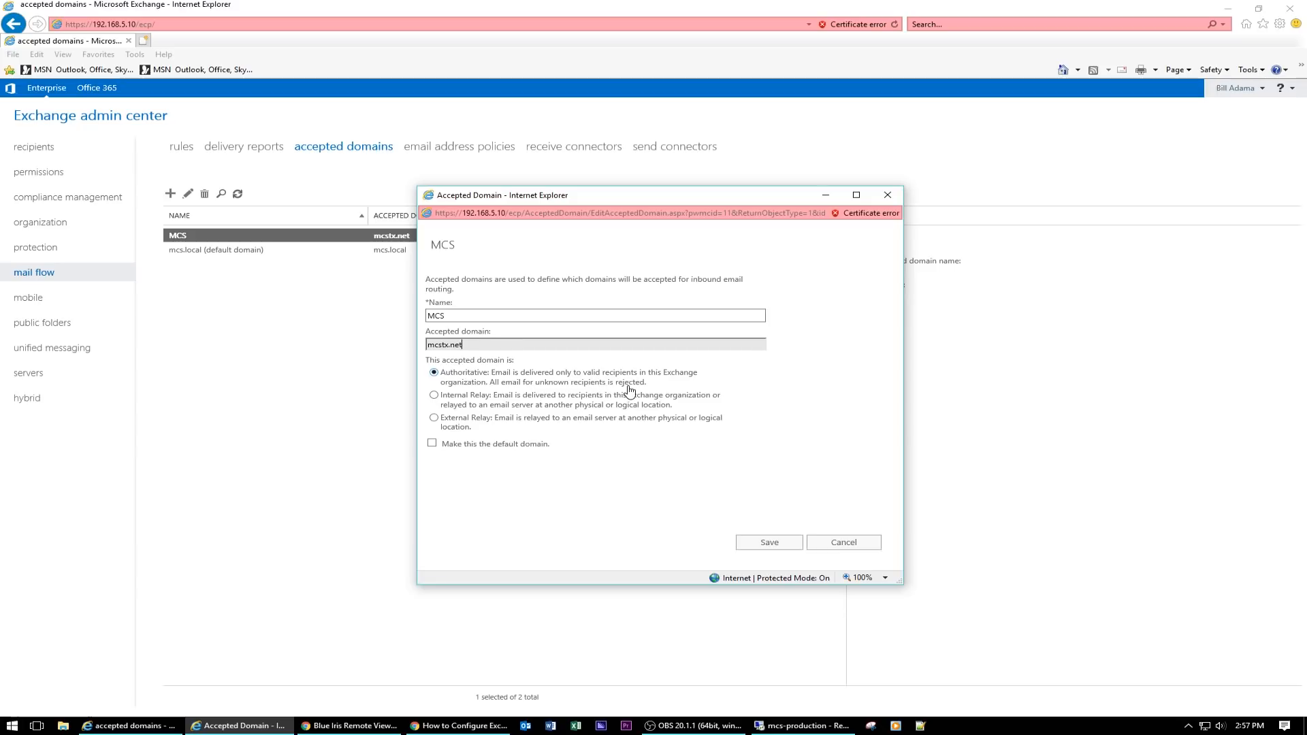
mouse_move(436, 448)
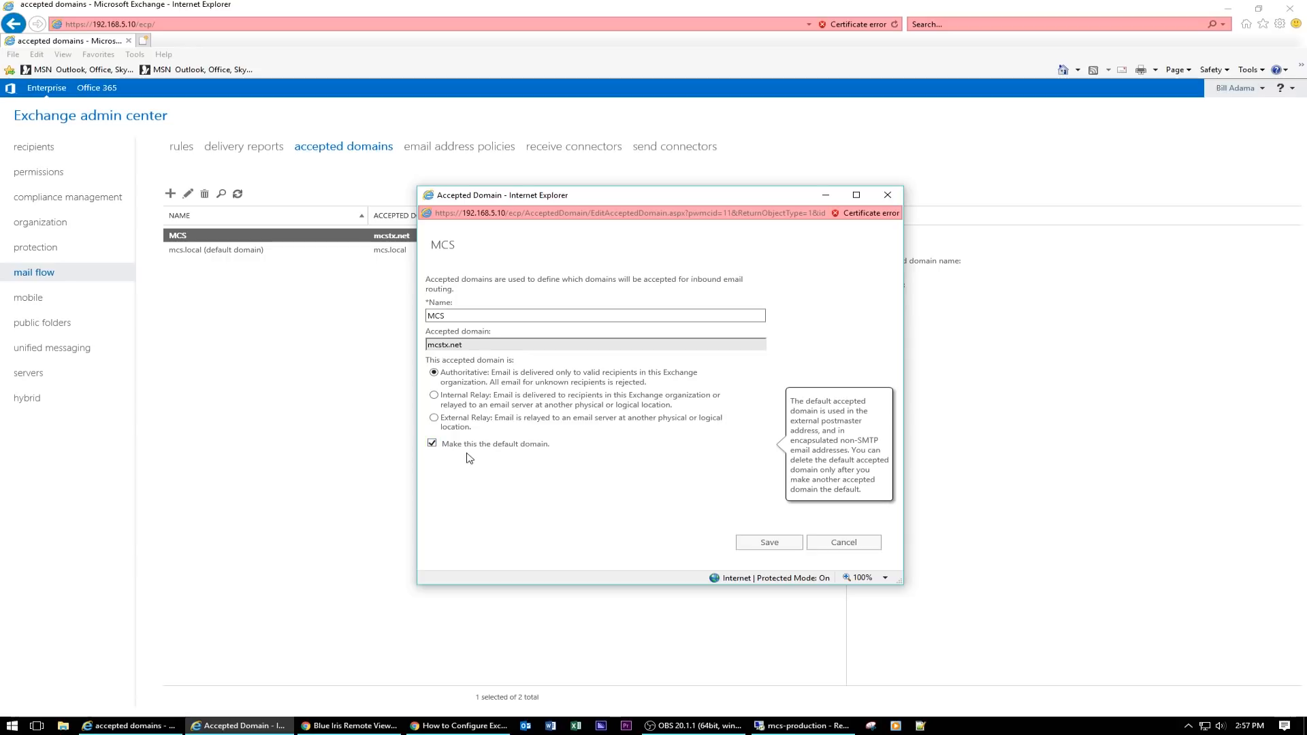
click(769, 541)
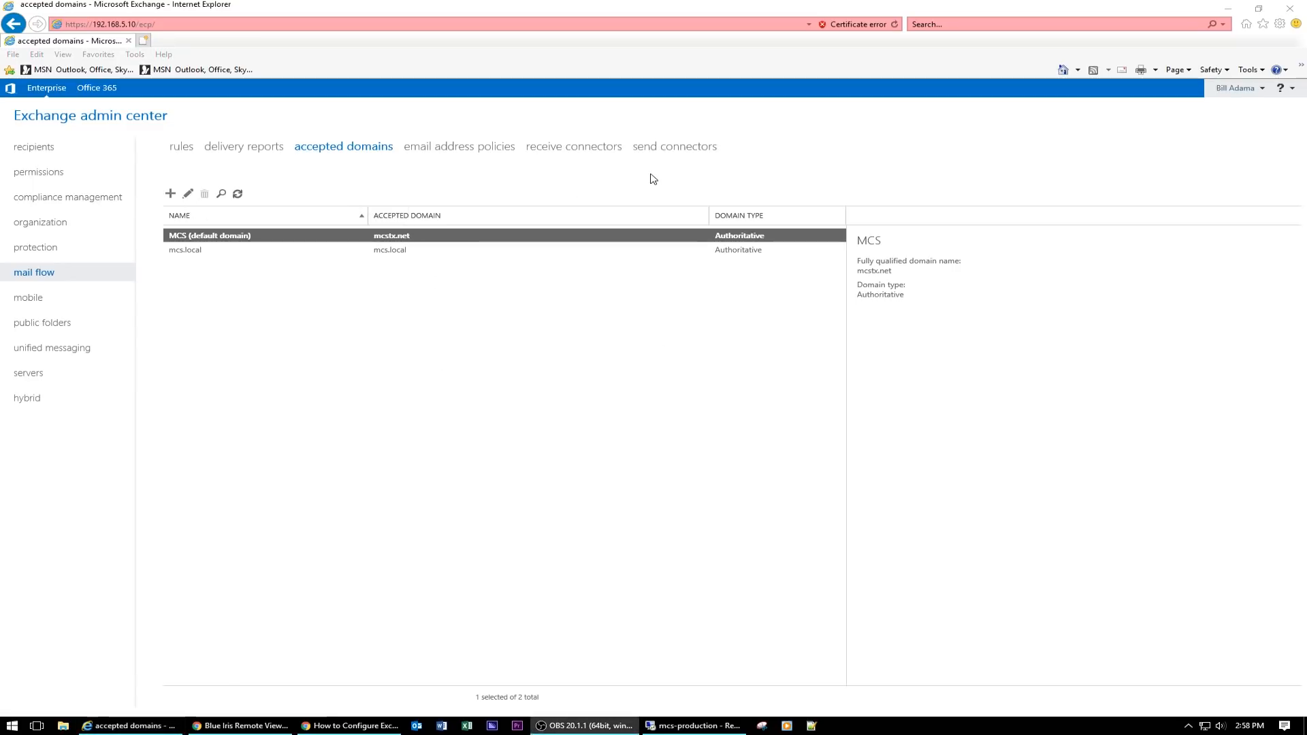
In the Default Policy email address policy, switch the primary SMTP format from a custom domain name to the accepted domain mcstx.net
click(456, 151)
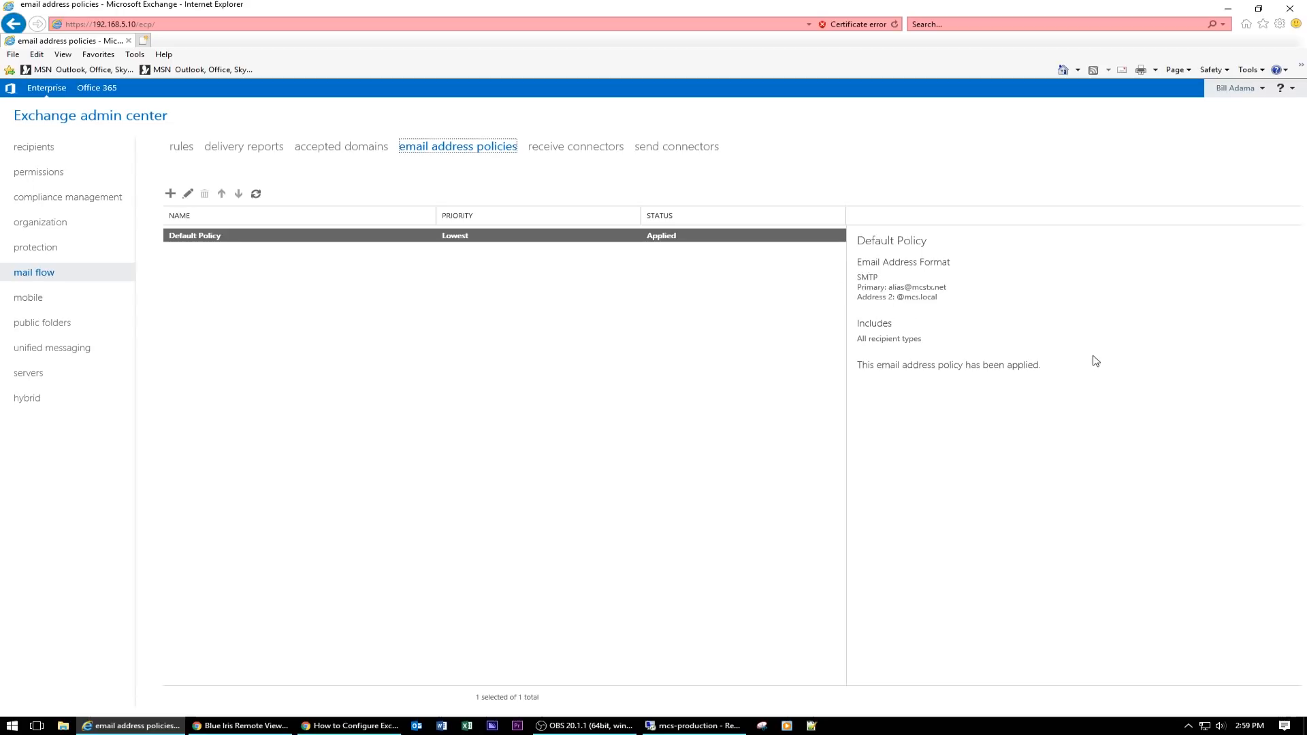
click(188, 197)
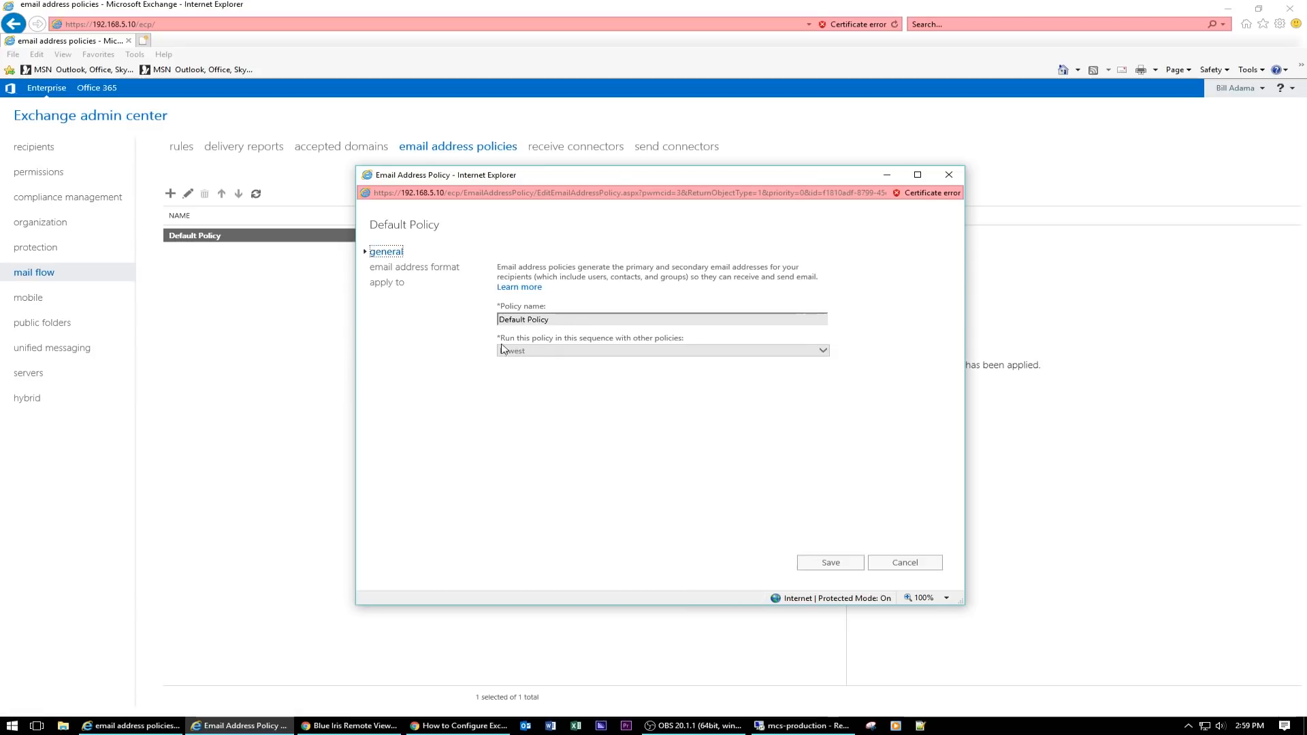
click(829, 353)
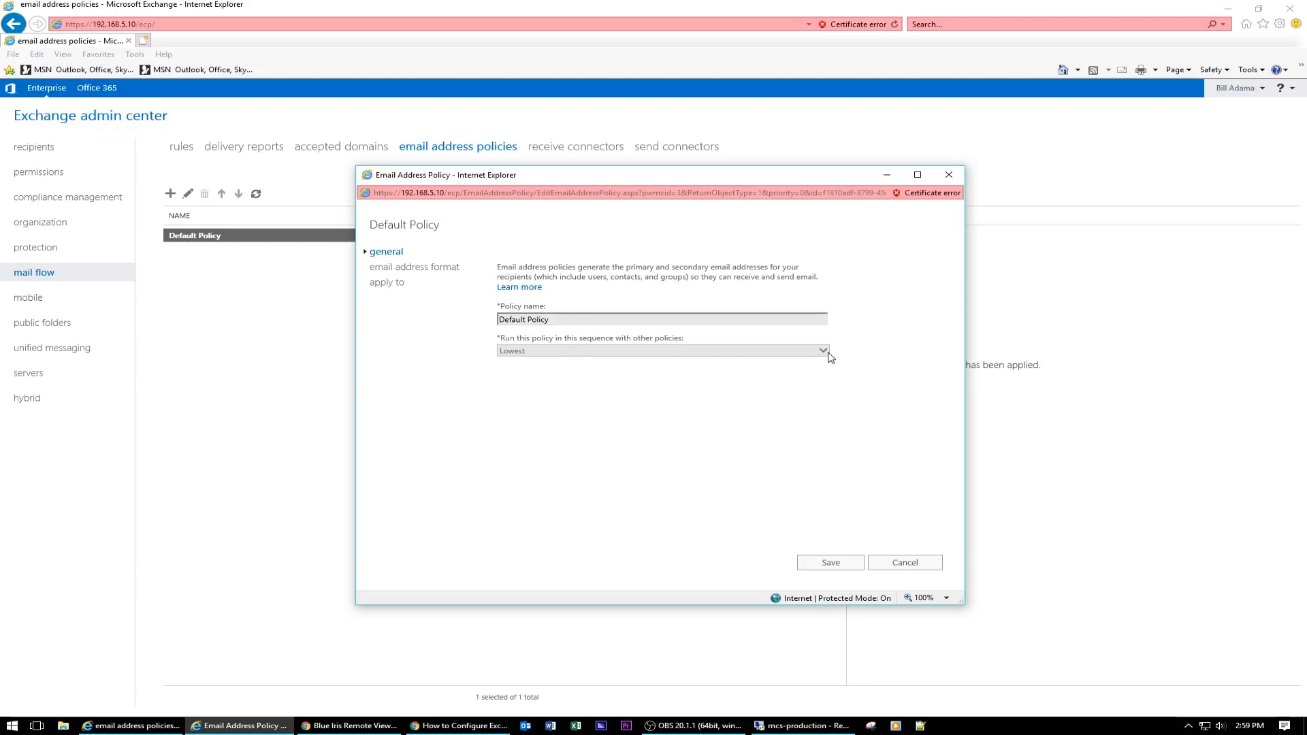
click(413, 268)
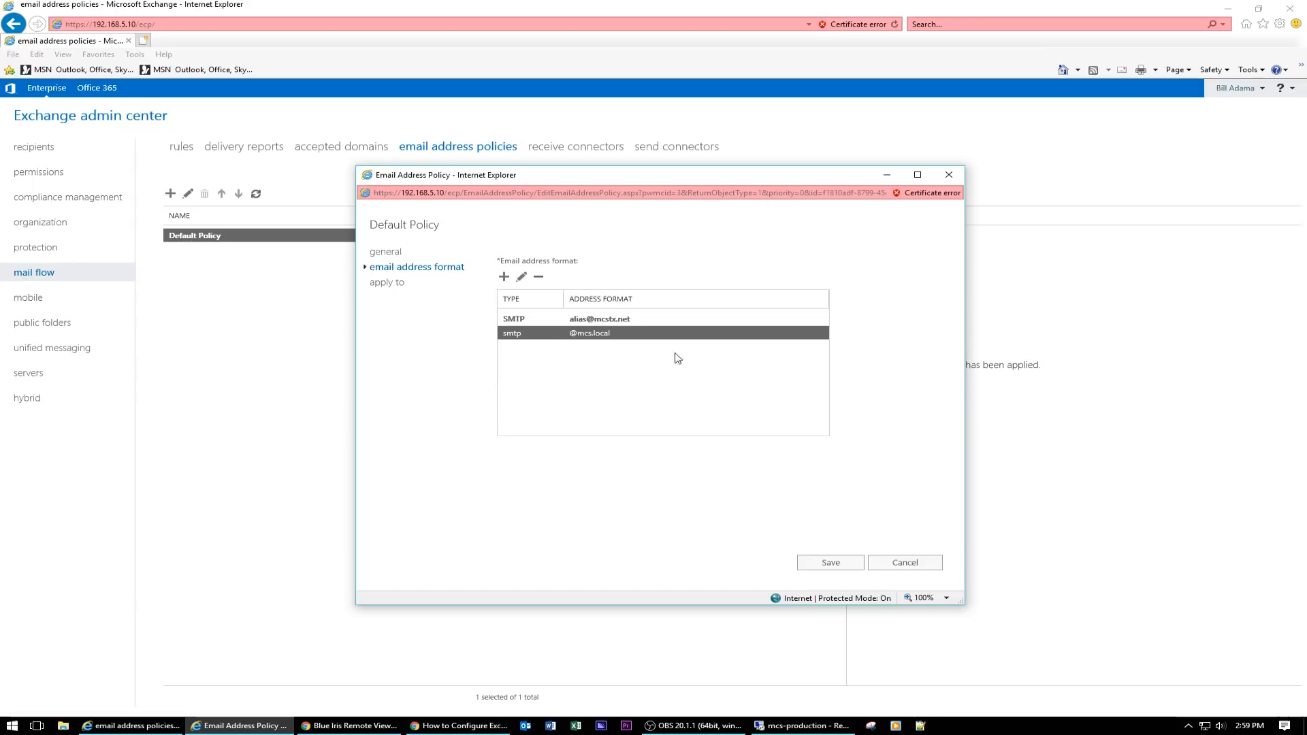
click(522, 322)
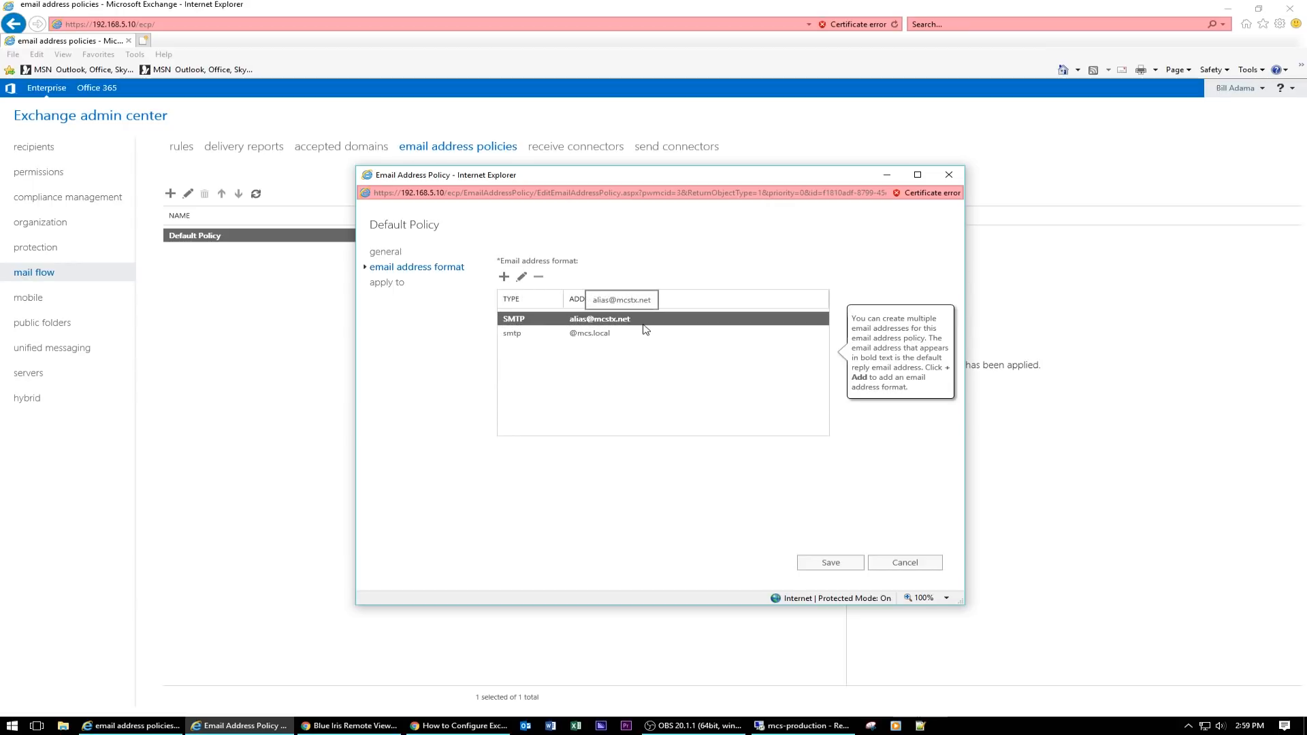
click(521, 277)
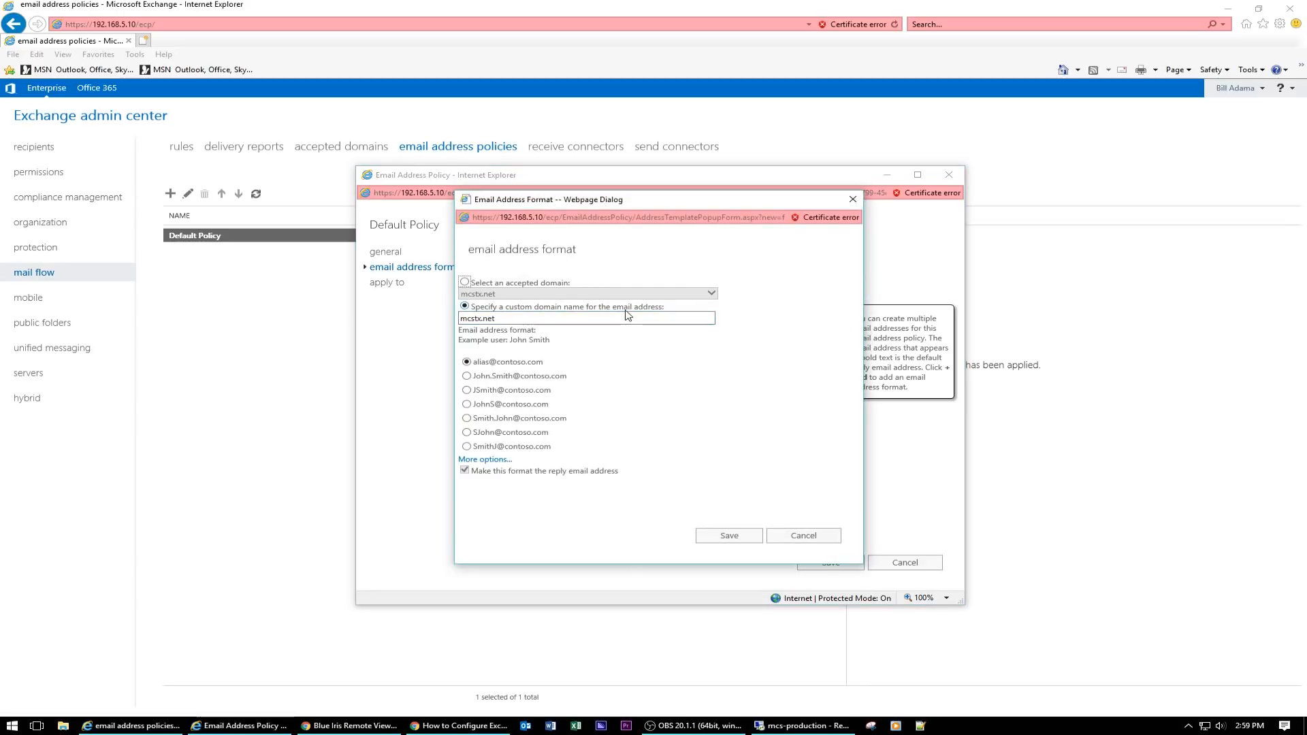
click(468, 282)
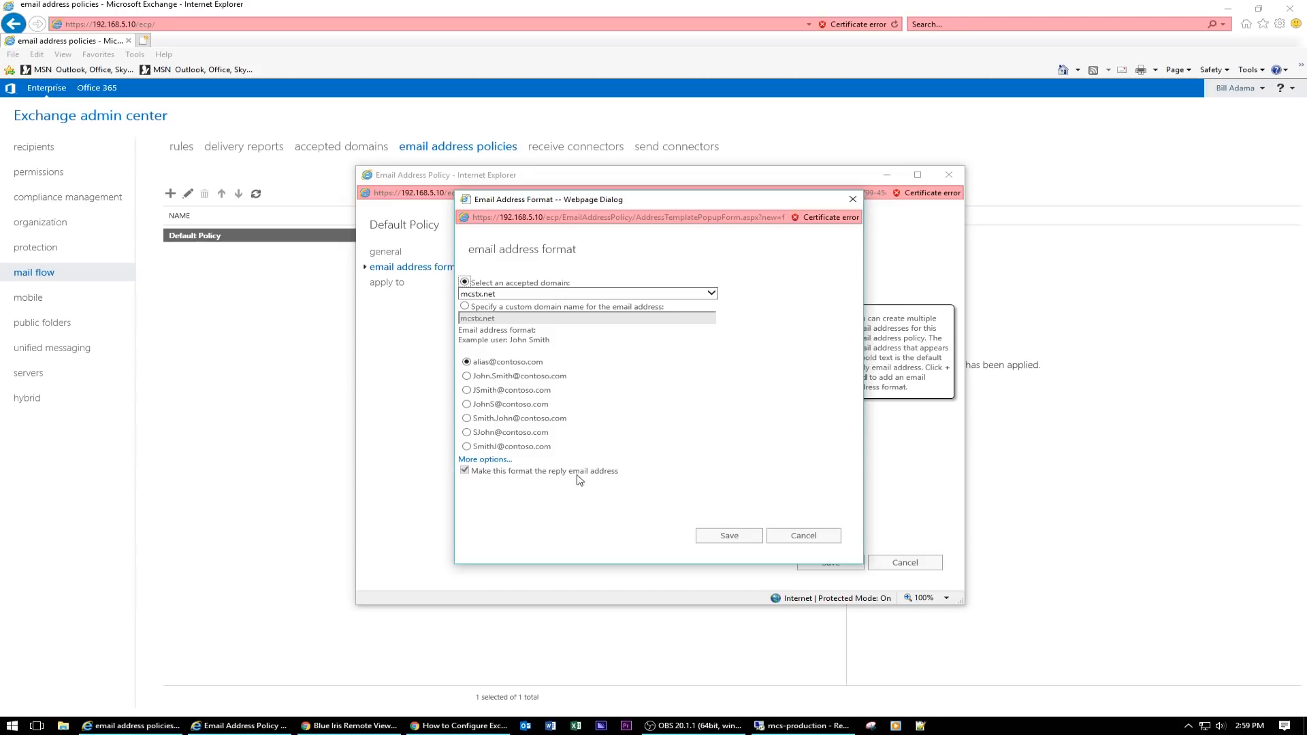
click(754, 542)
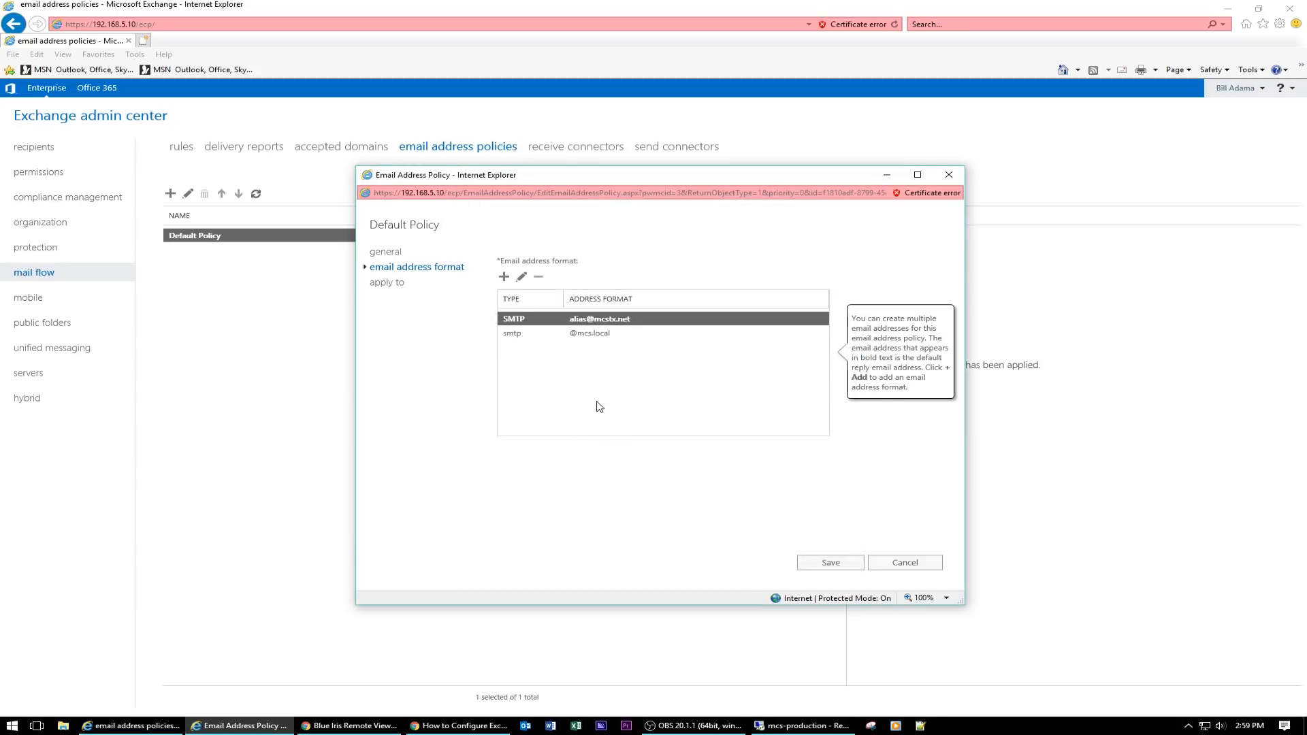
Check that Default Policy covers all recipient types, save it, and apply the updated policy
click(516, 333)
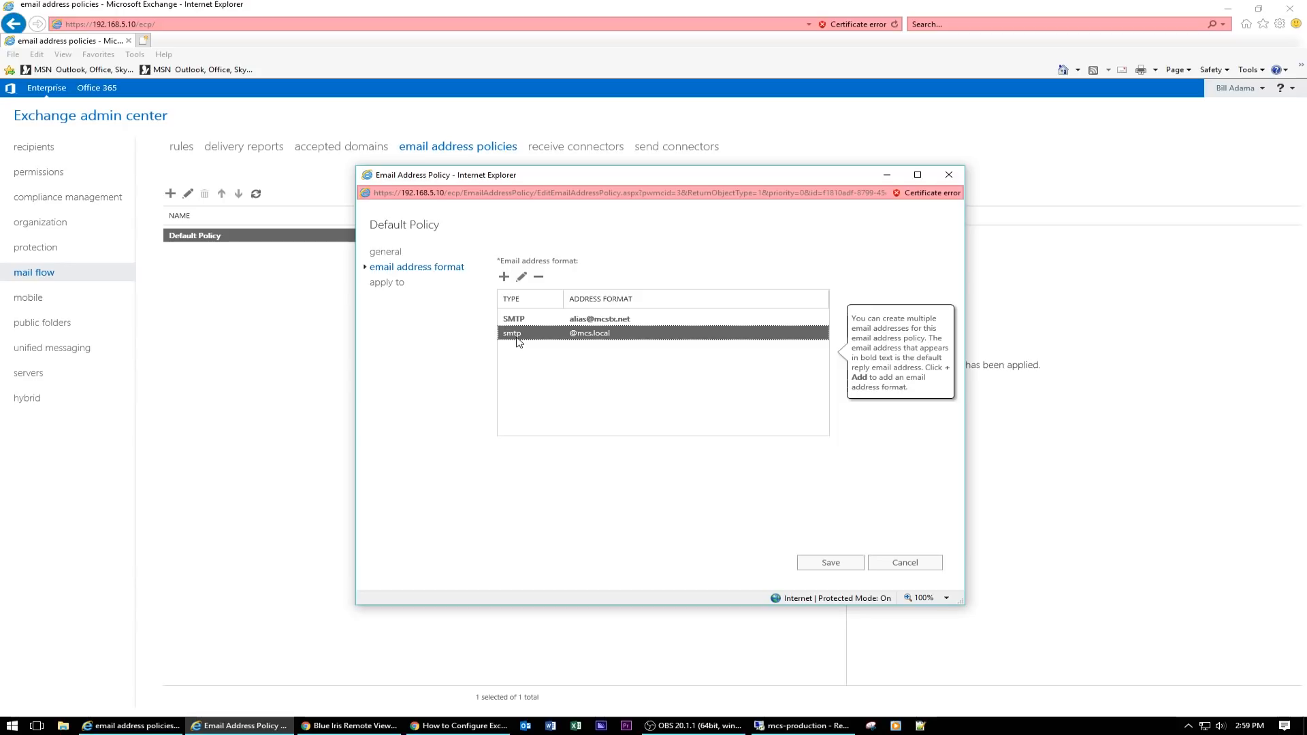
click(514, 321)
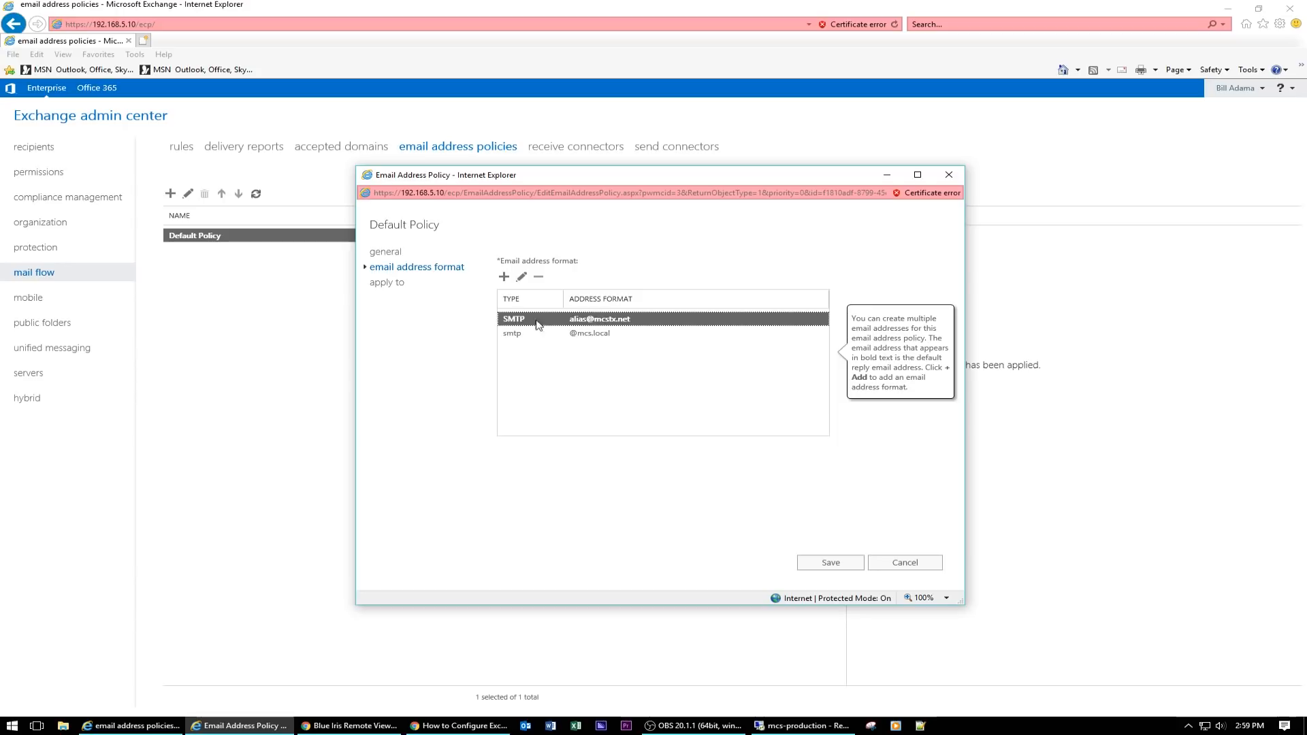
click(395, 284)
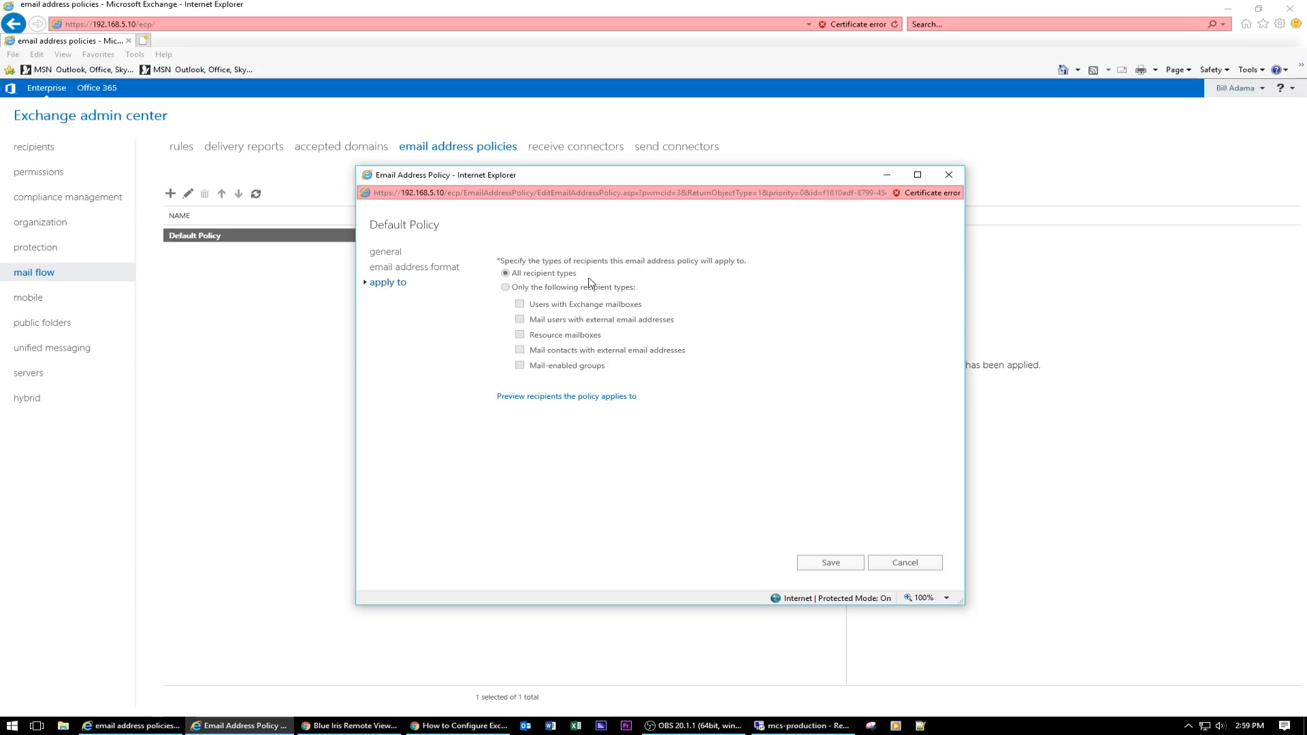
click(830, 563)
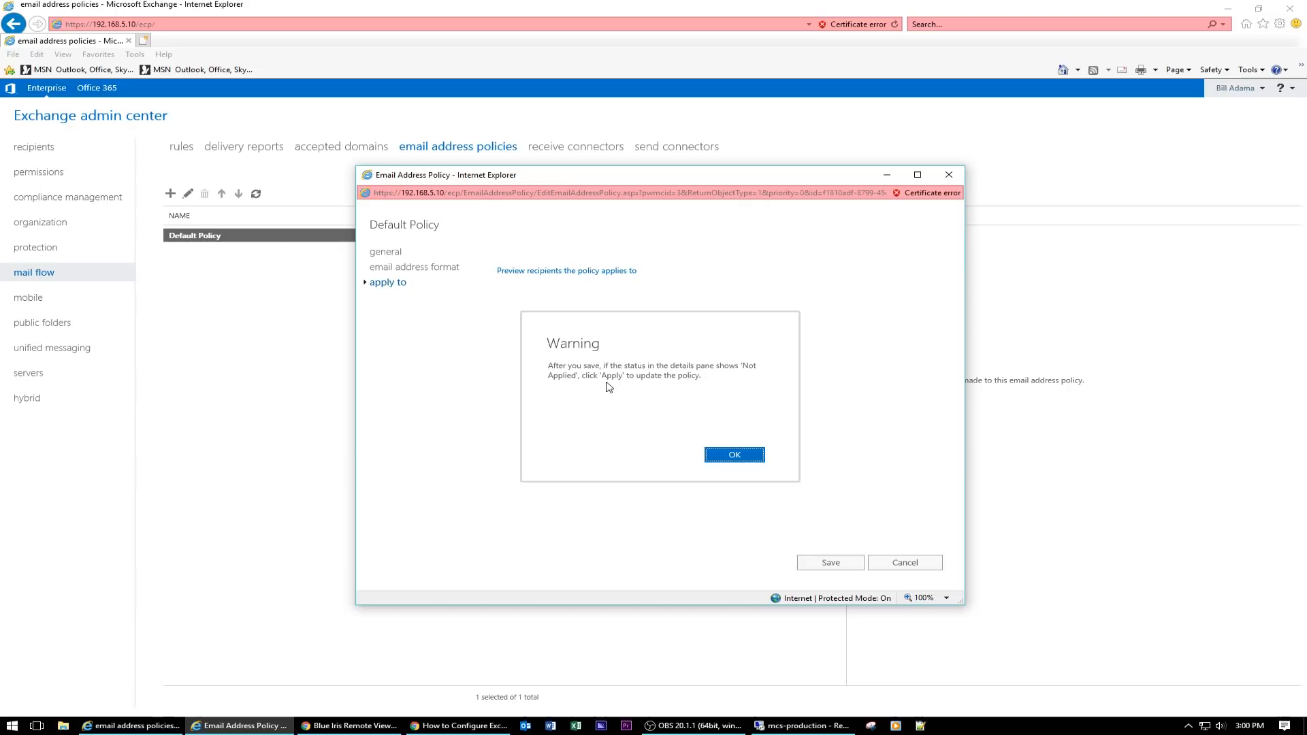
click(731, 455)
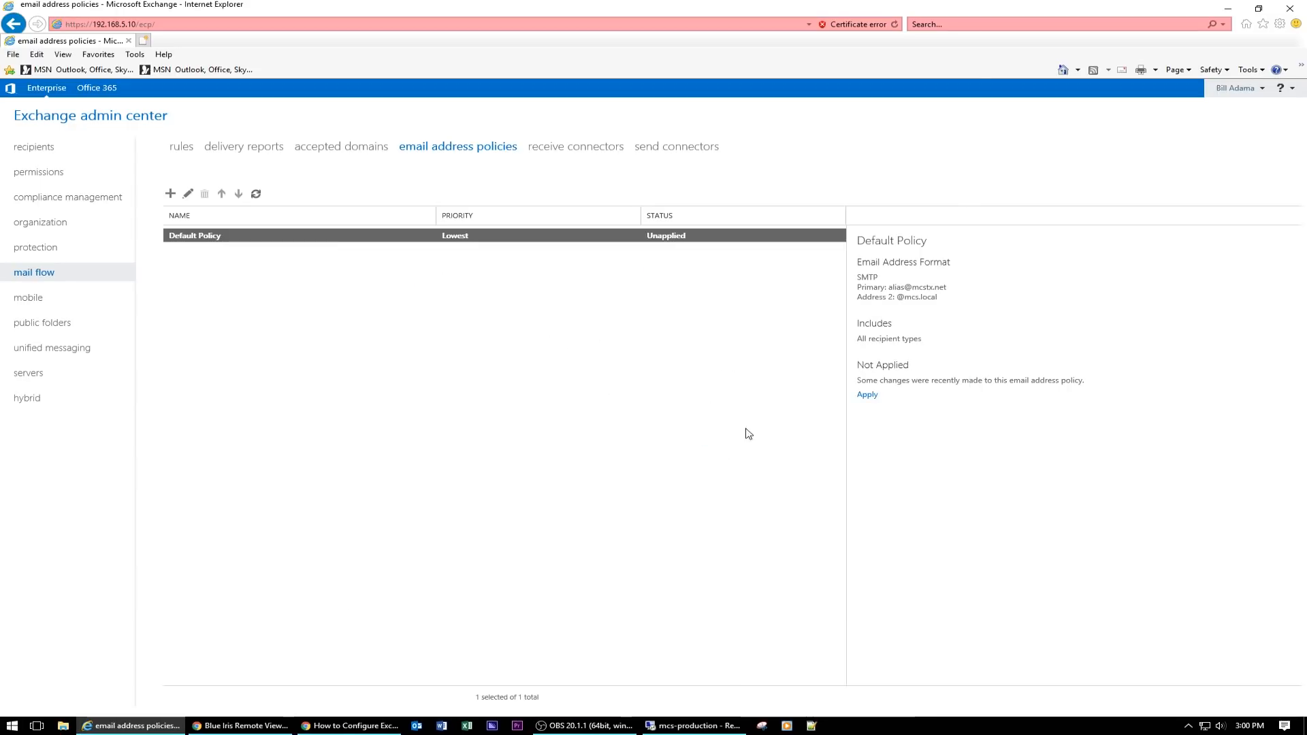
click(867, 395)
click(663, 470)
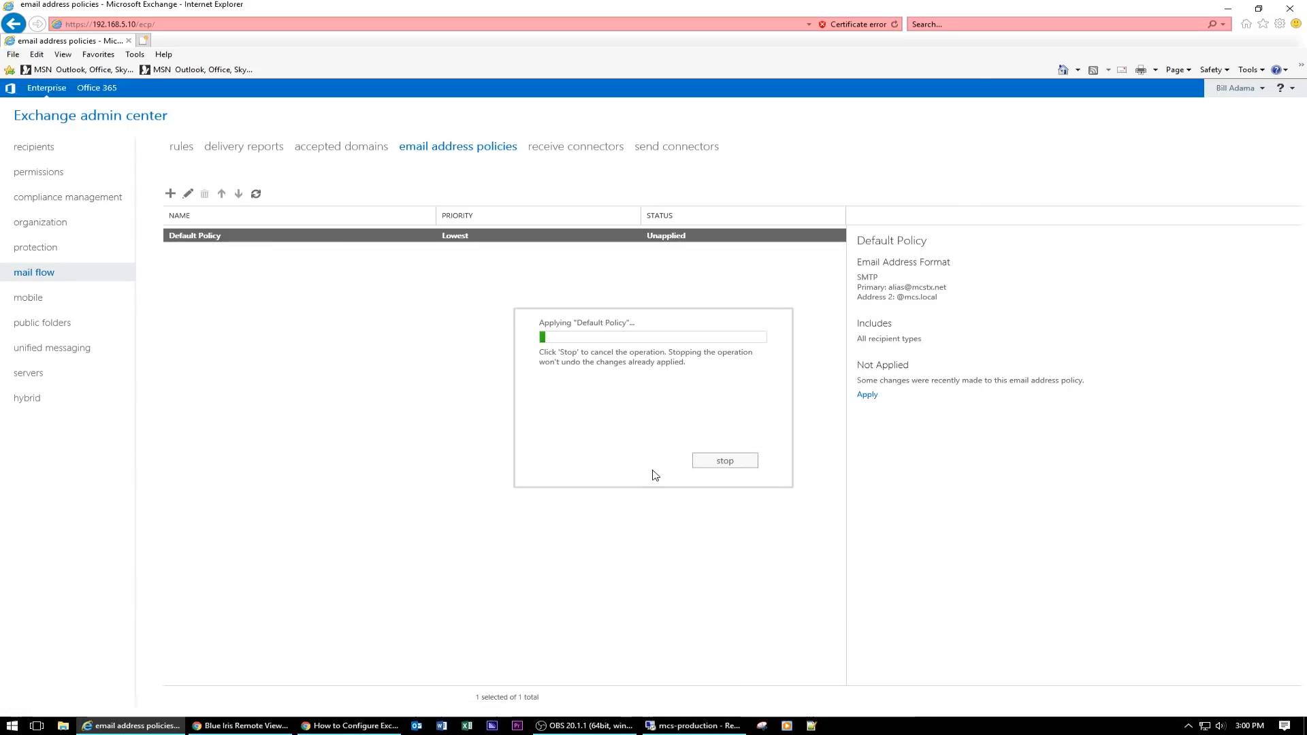